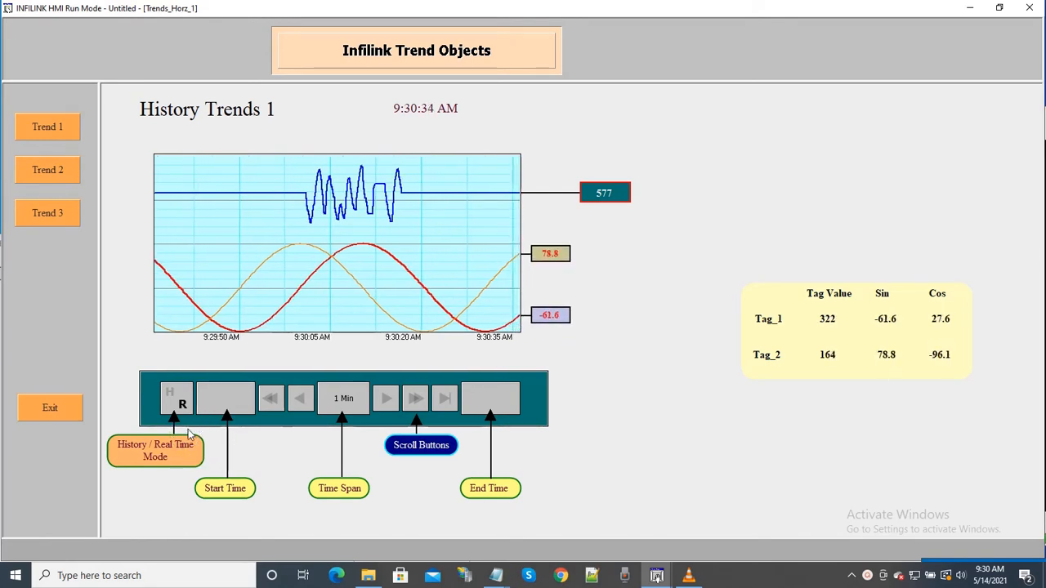
# Step: Switch History Trends 1 to history mode and scroll its time window in short steps both ways and long steps forward
pyautogui.click(176, 400)
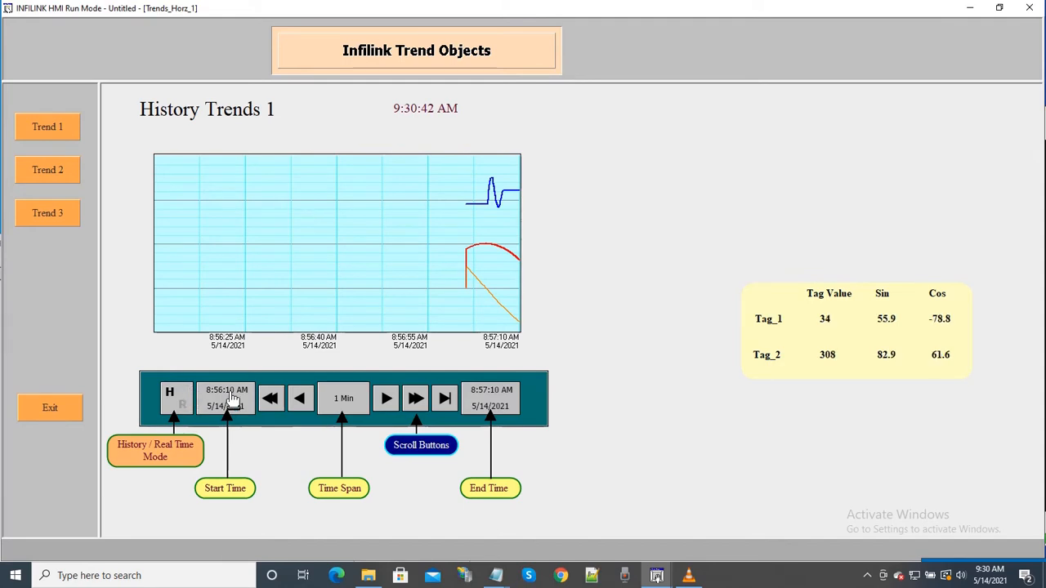
pyautogui.click(385, 400)
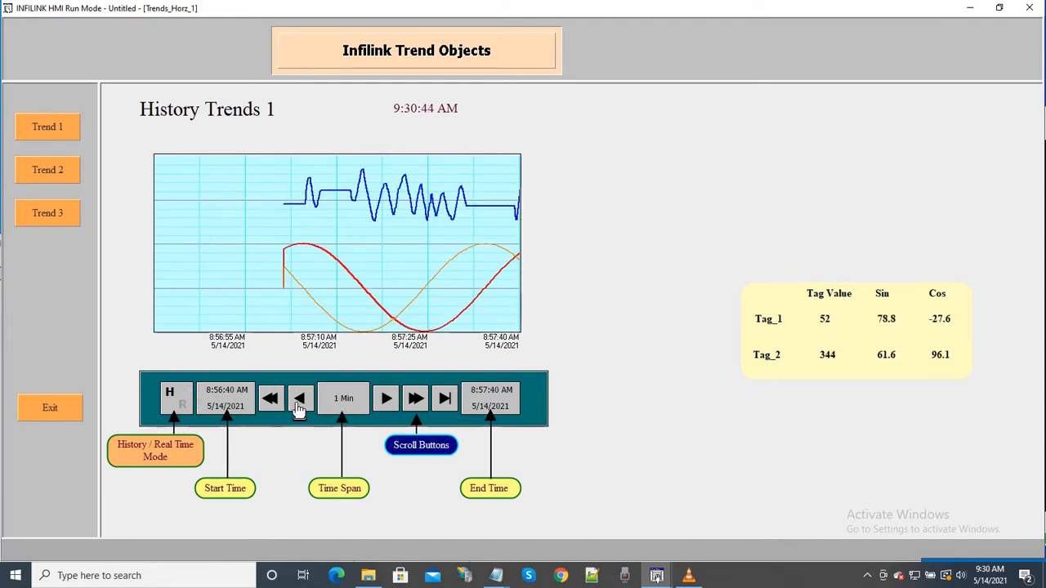
pyautogui.click(302, 402)
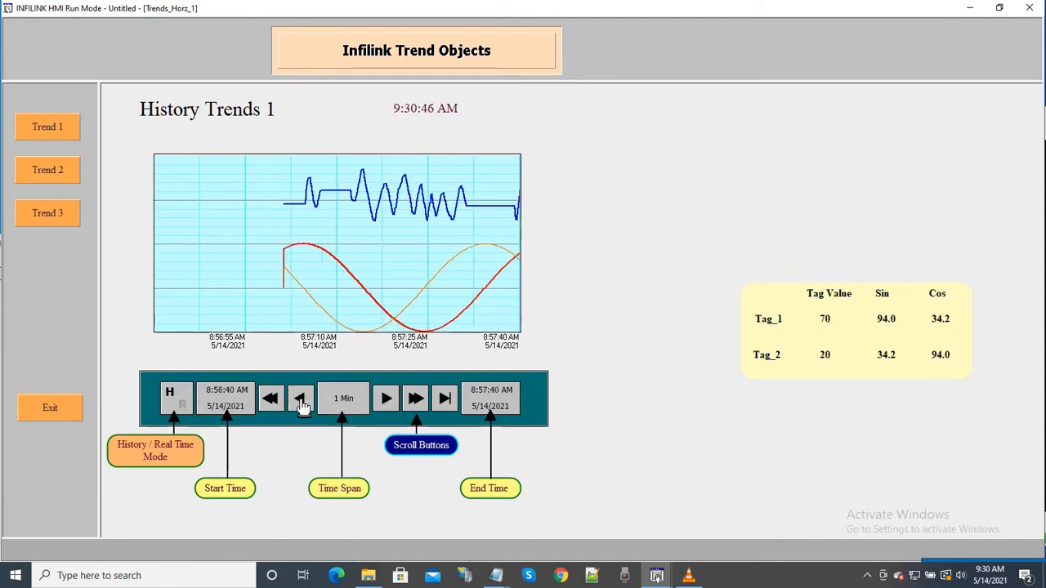
pyautogui.click(416, 400)
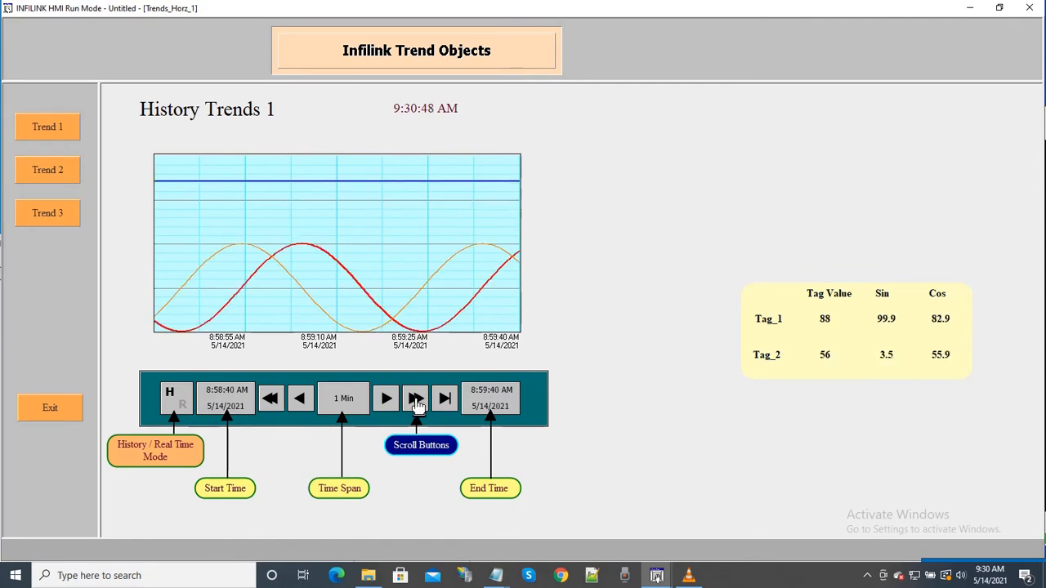
pyautogui.click(415, 400)
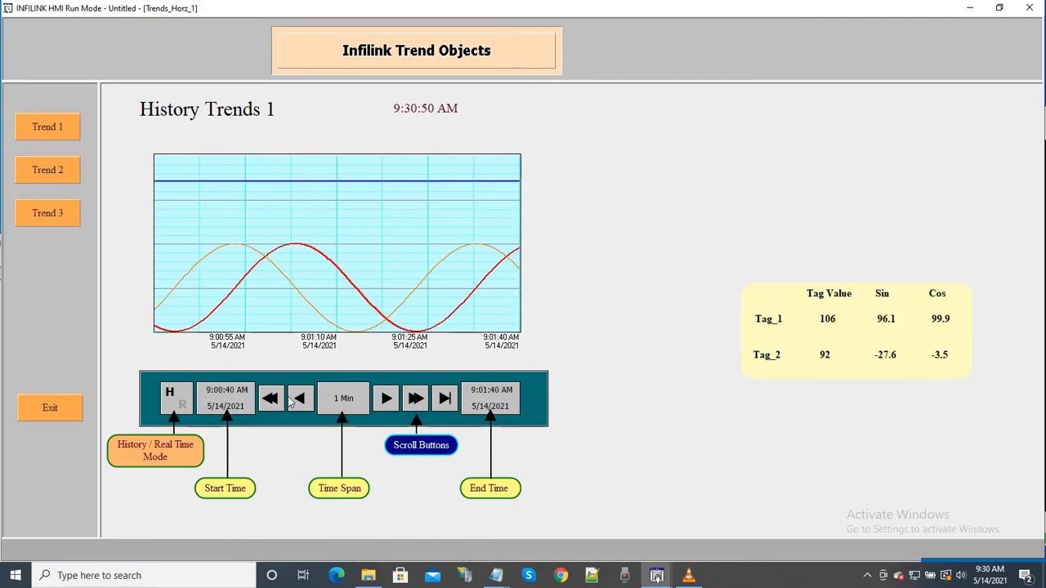
# Step: Scroll the History Trends 1 time window back by six short steps
pyautogui.click(299, 400)
pyautogui.click(302, 403)
pyautogui.click(302, 400)
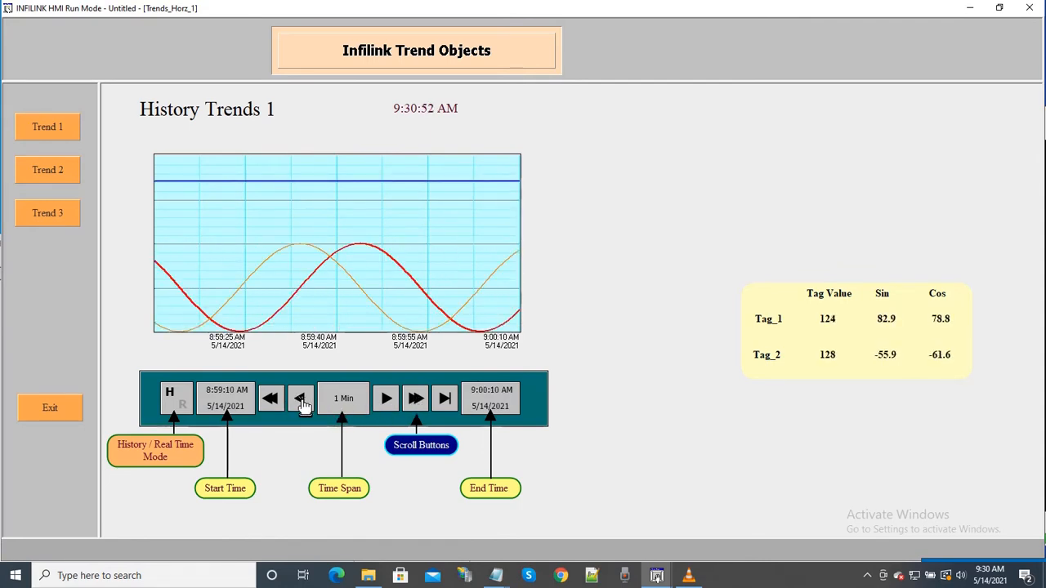
pyautogui.click(301, 400)
pyautogui.click(301, 401)
pyautogui.click(301, 402)
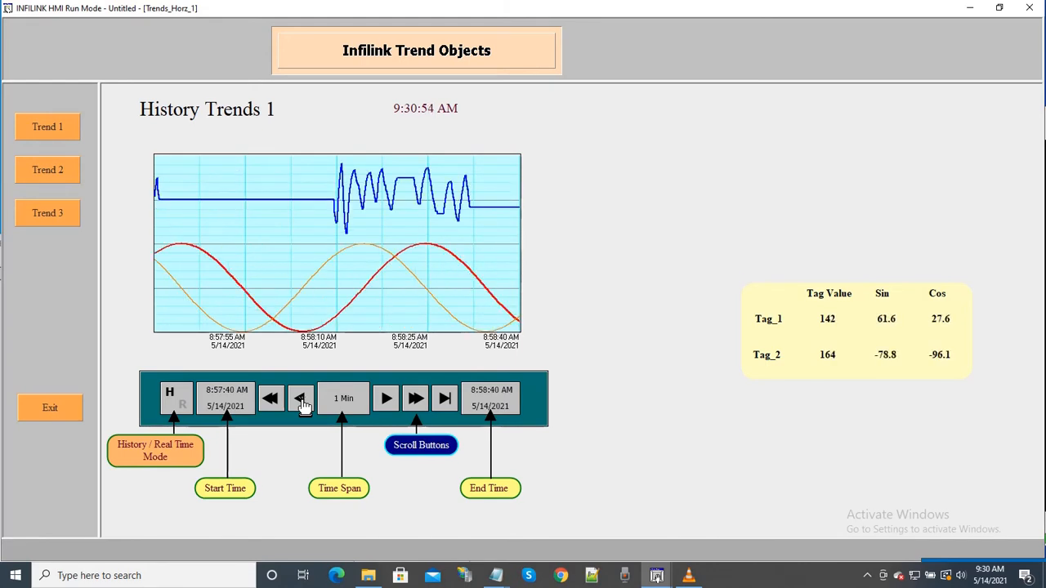
# Step: Scroll the trend one long step back and one long step forward, then jump to the latest data
pyautogui.click(274, 401)
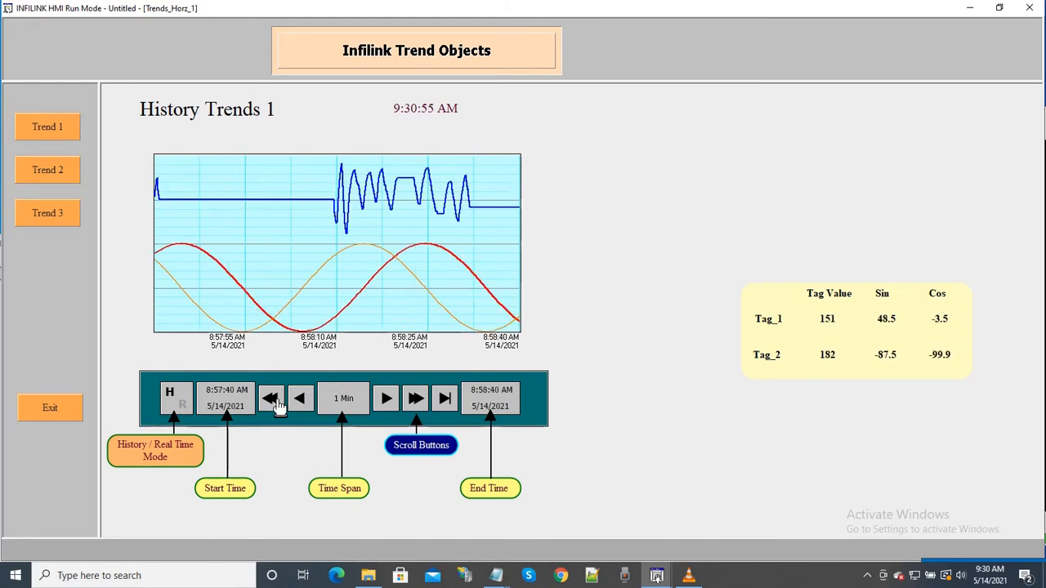
pyautogui.click(412, 400)
pyautogui.click(449, 400)
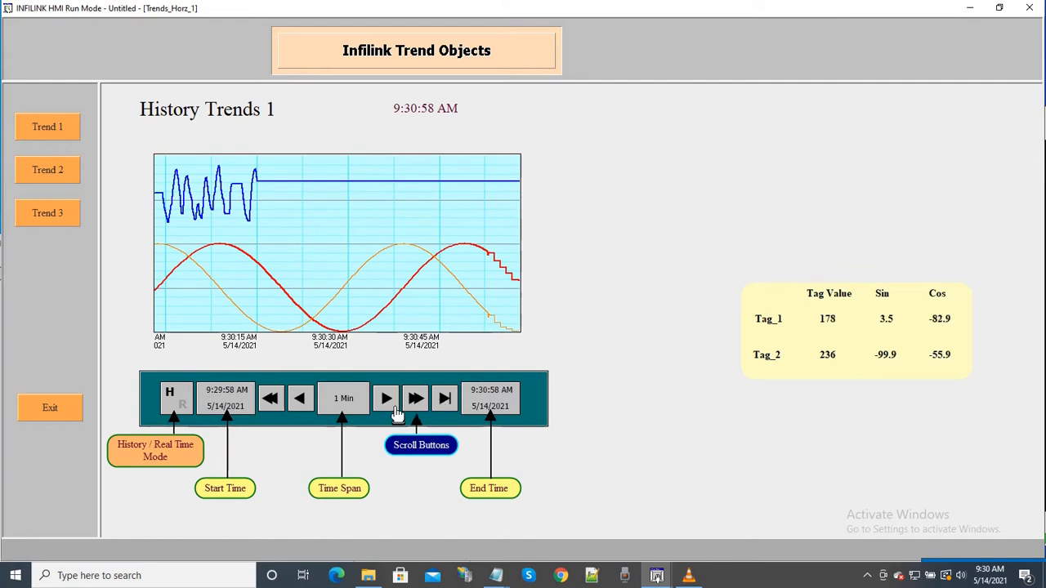
# Step: Scroll the trend back from the latest data by one short step and two long steps
pyautogui.click(300, 400)
pyautogui.click(272, 401)
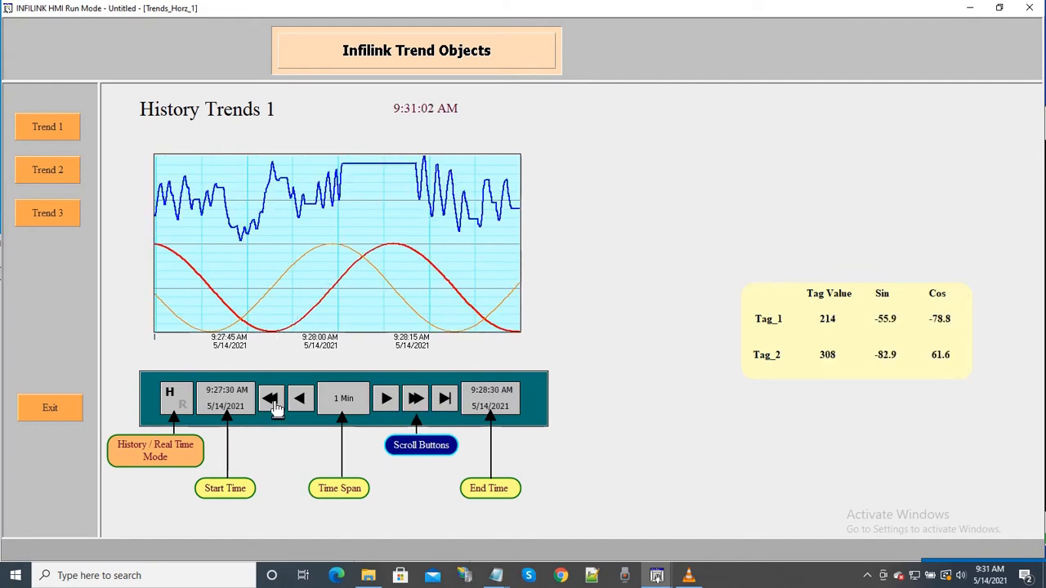
pyautogui.click(272, 400)
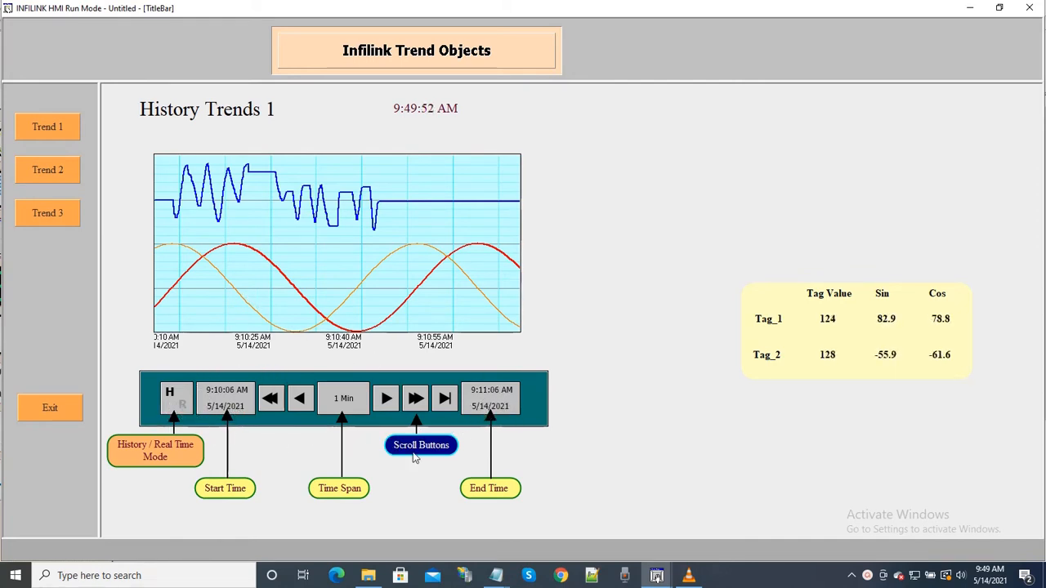
# Step: Set the history trend's start time to 9:08:30 with start date 5/14/2021
pyautogui.click(226, 408)
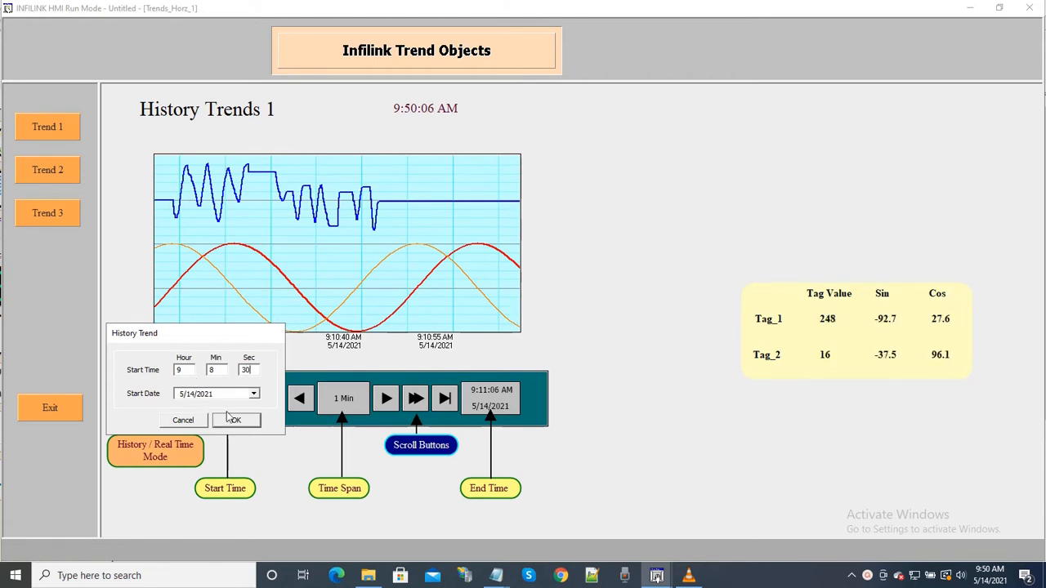
pyautogui.click(254, 395)
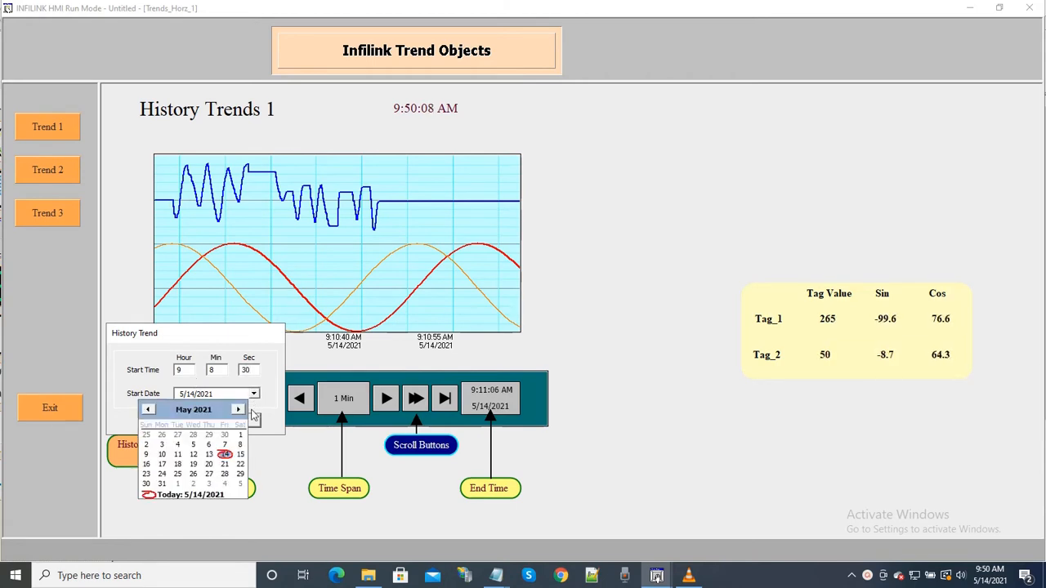
pyautogui.click(226, 455)
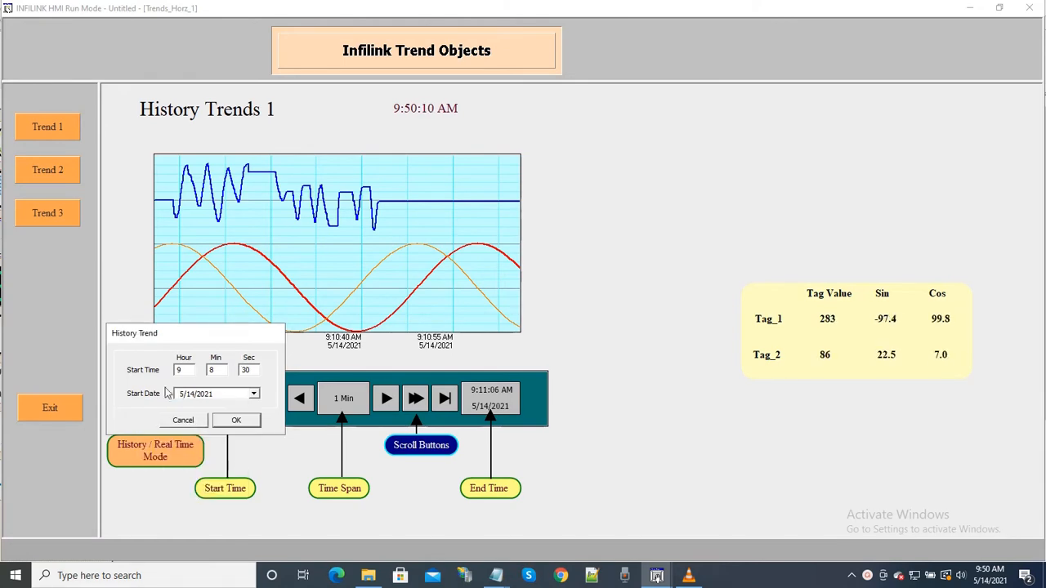
pyautogui.click(236, 420)
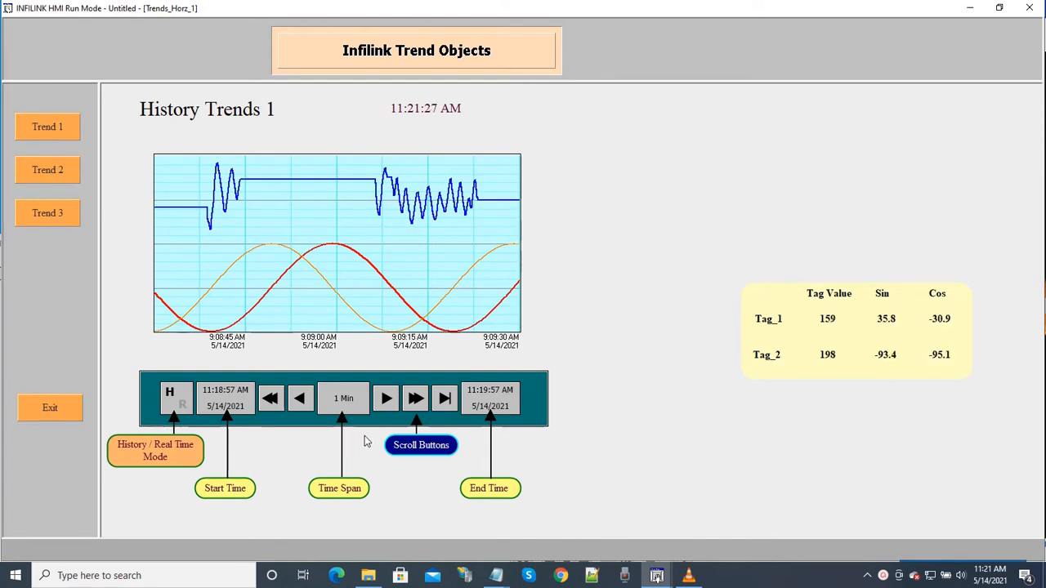
# Step: Set the trend time span to 2 minutes with the start time locked, then toggle the History / Real Time mode
pyautogui.click(340, 406)
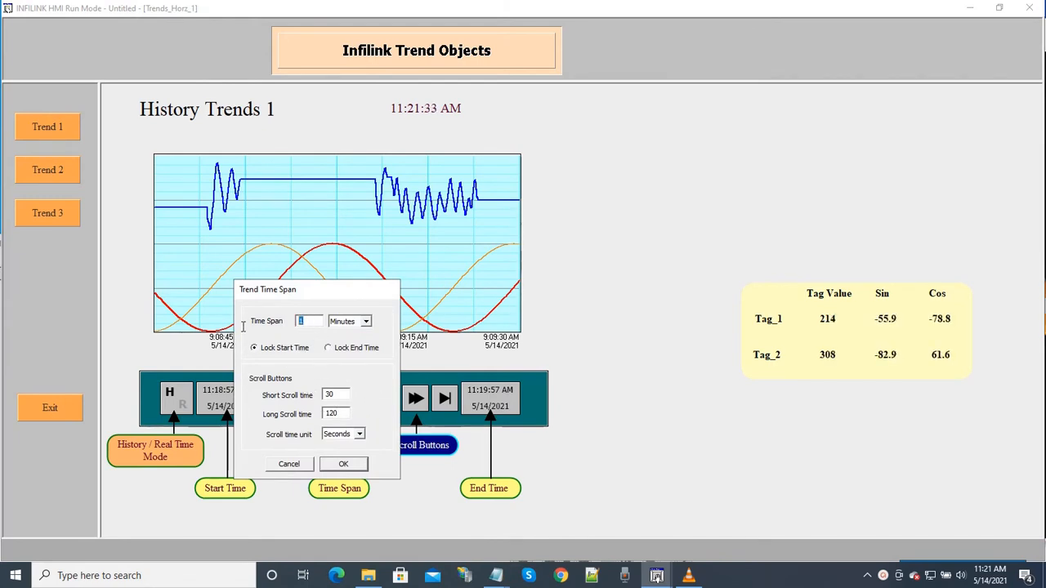
pyautogui.click(366, 322)
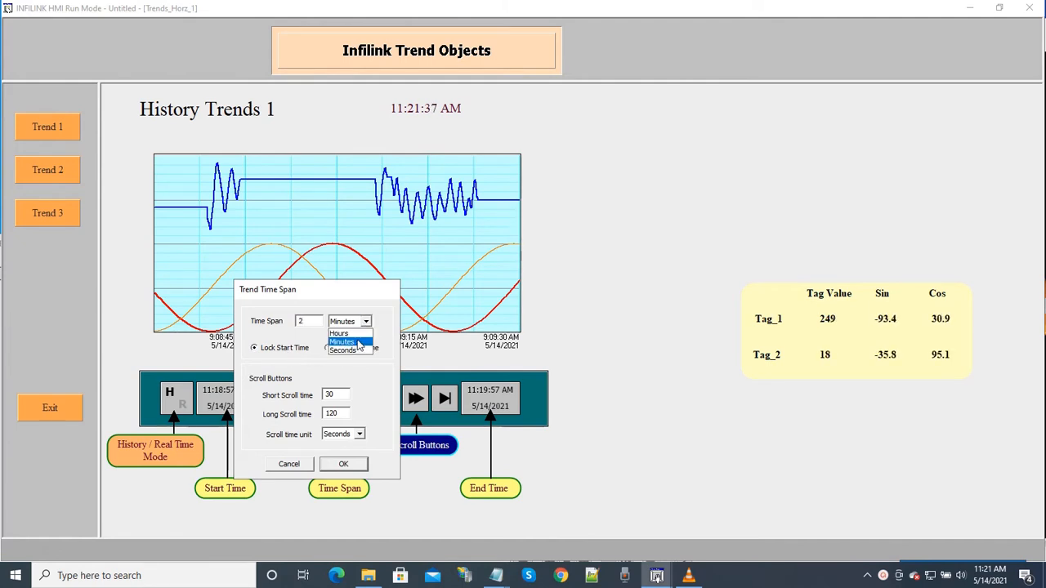
pyautogui.click(358, 343)
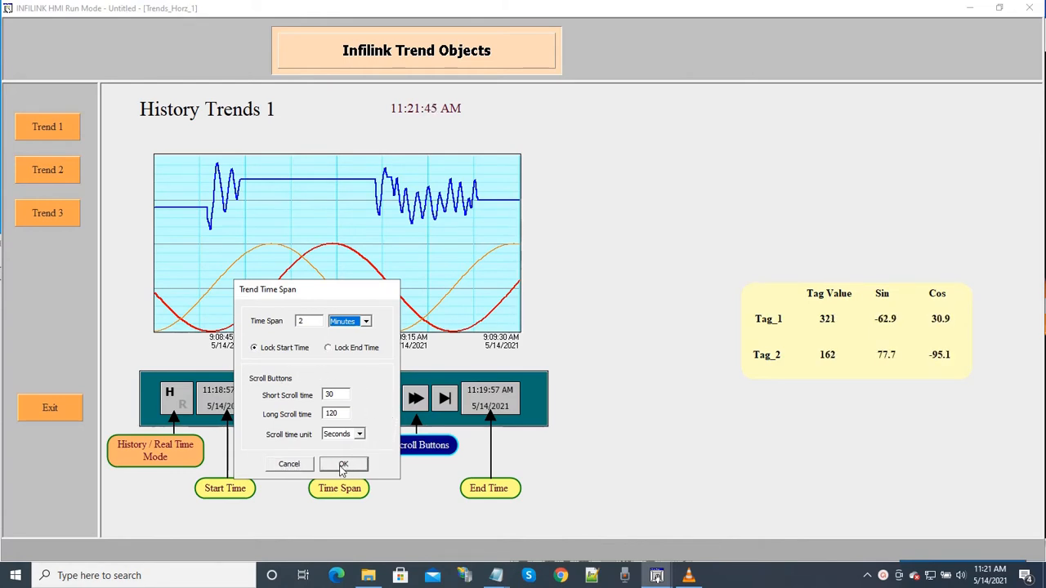
pyautogui.click(343, 464)
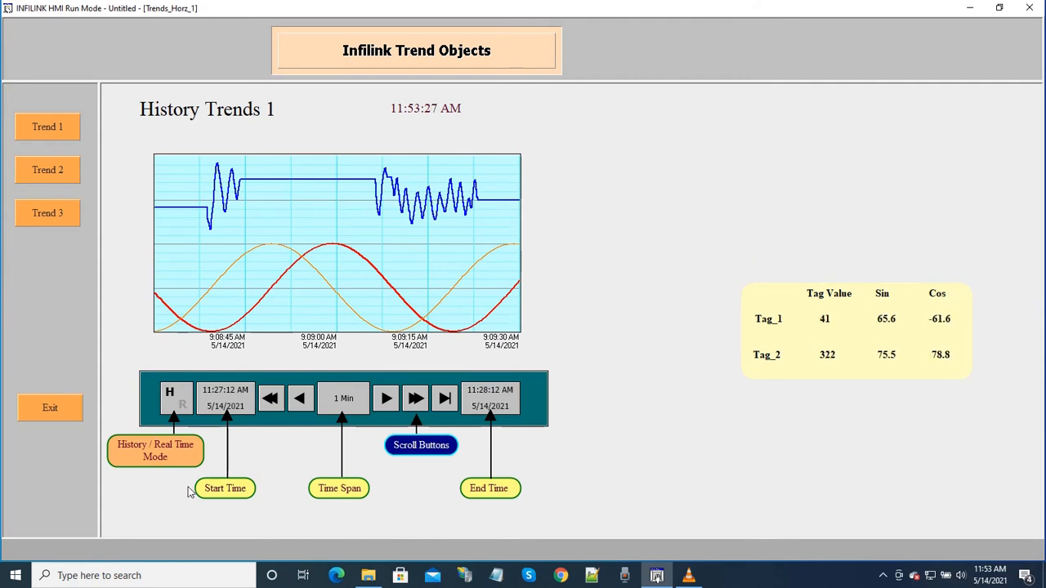
pyautogui.click(169, 400)
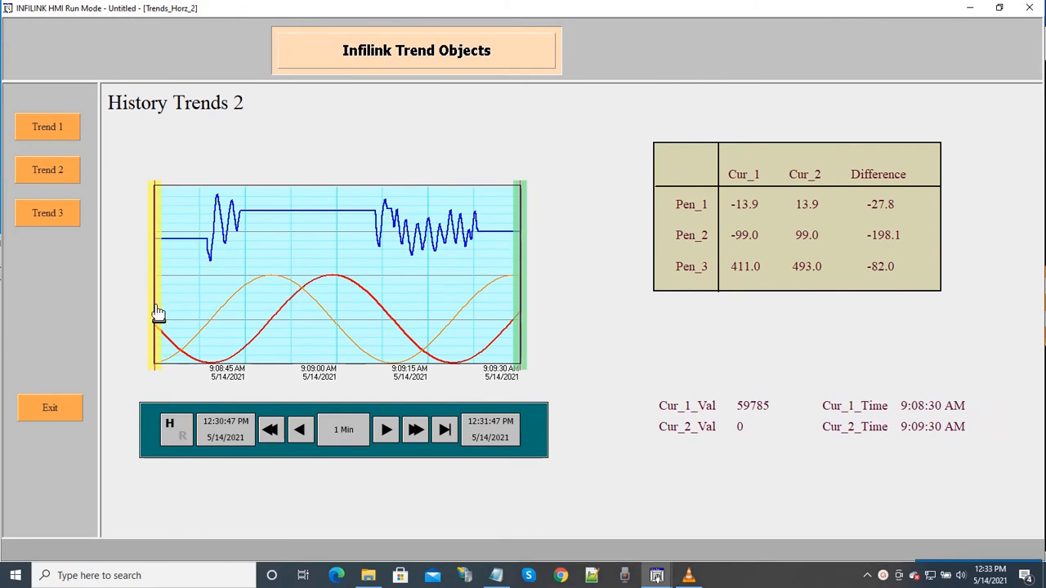
# Step: In History Trends 2, position the yellow cursor at about 9:08:45 AM and the green cursor at about 9:09:15 AM
pyautogui.moveTo(158, 312); pyautogui.dragTo(238, 341)
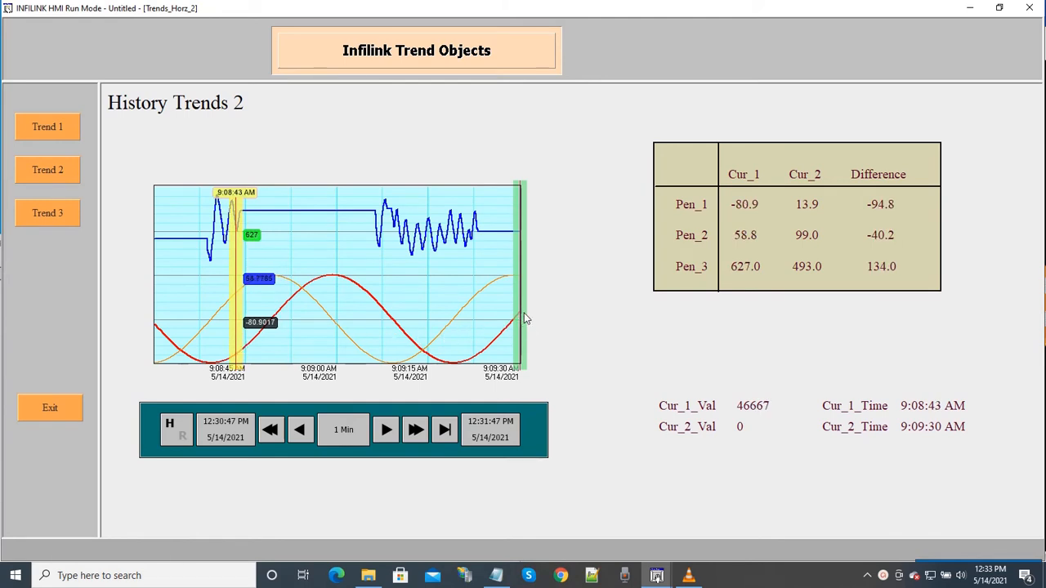
pyautogui.moveTo(522, 320); pyautogui.dragTo(456, 307)
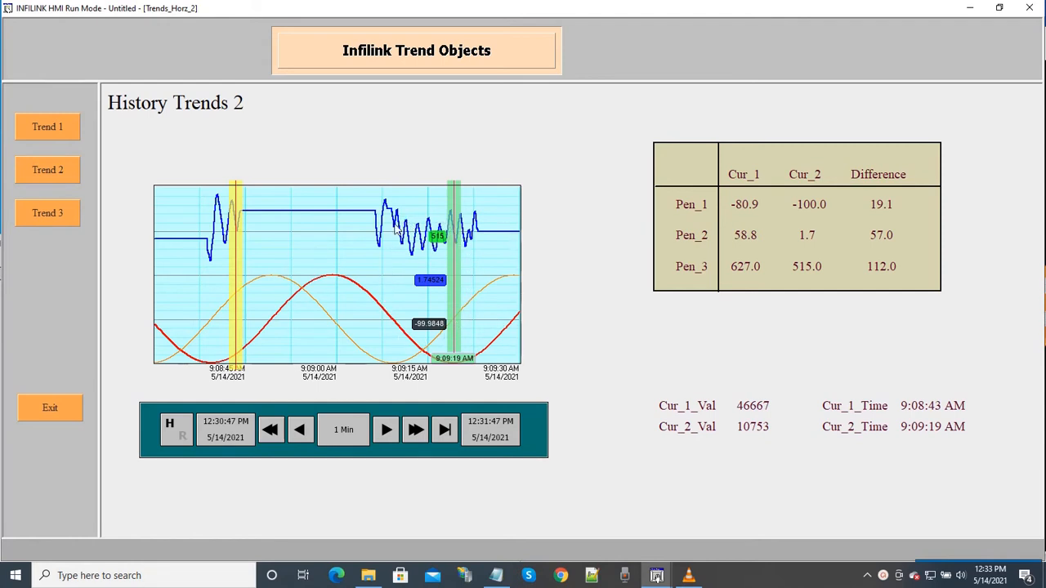
pyautogui.moveTo(459, 211); pyautogui.dragTo(431, 235)
pyautogui.moveTo(236, 263); pyautogui.dragTo(243, 320)
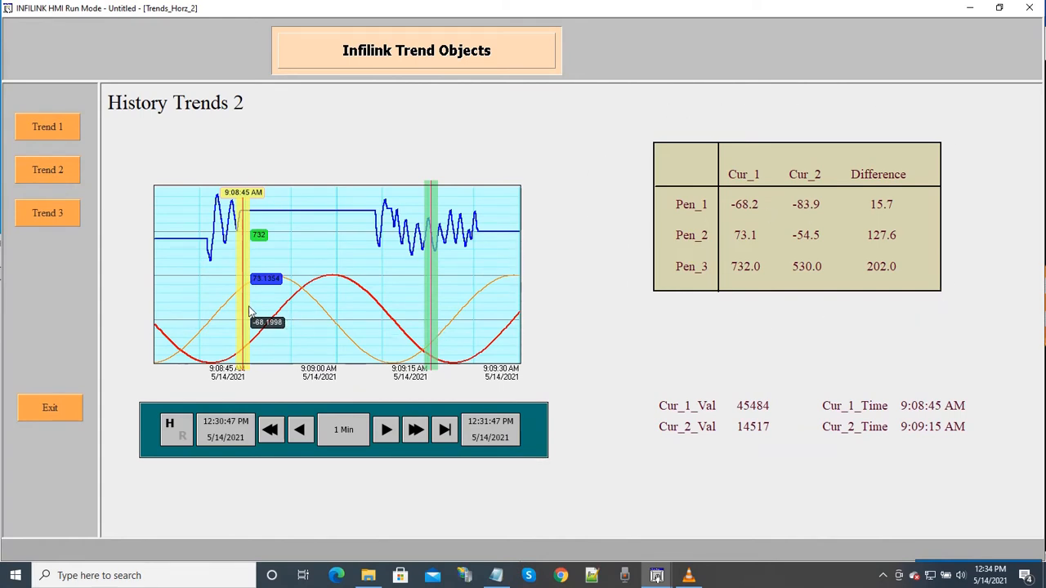
# Step: Shift the yellow cursor to about 9:08:46 AM and the green cursor to about 9:09:17 AM to compare pen values
pyautogui.moveTo(245, 318)
pyautogui.mouseDown()
pyautogui.moveTo(277, 322)
pyautogui.moveTo(251, 321)
pyautogui.mouseUp()
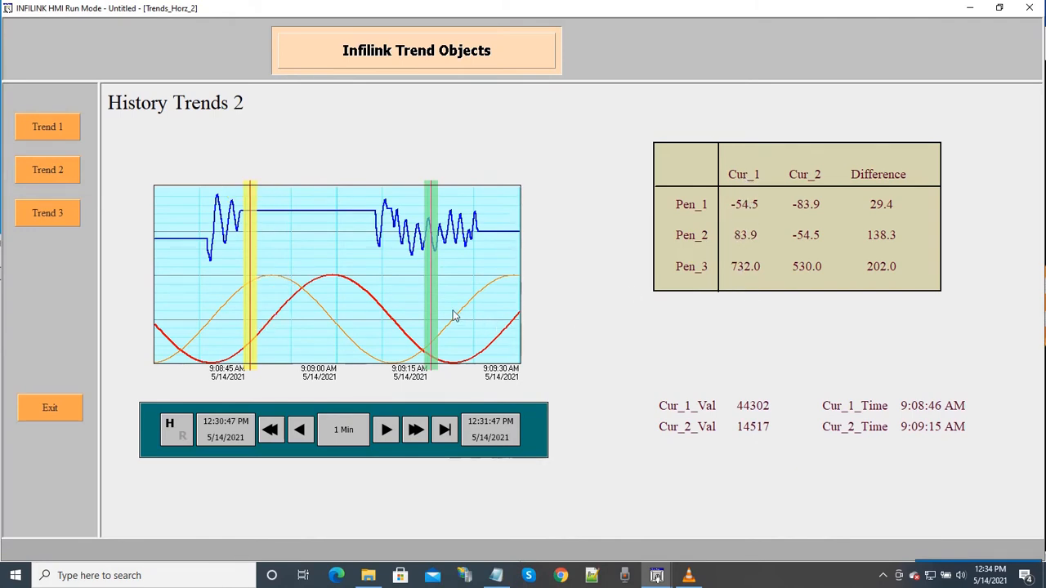
pyautogui.moveTo(432, 305)
pyautogui.mouseDown()
pyautogui.moveTo(398, 320)
pyautogui.moveTo(464, 326)
pyautogui.moveTo(435, 321)
pyautogui.mouseUp()
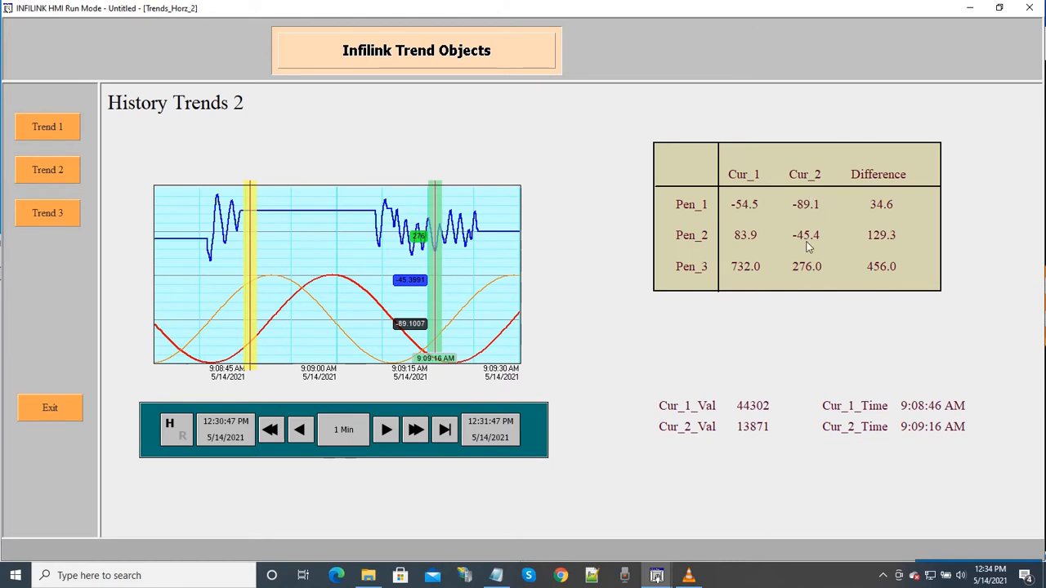
pyautogui.moveTo(438, 313)
pyautogui.mouseDown()
pyautogui.moveTo(425, 321)
pyautogui.moveTo(467, 318)
pyautogui.moveTo(444, 318)
pyautogui.mouseUp()
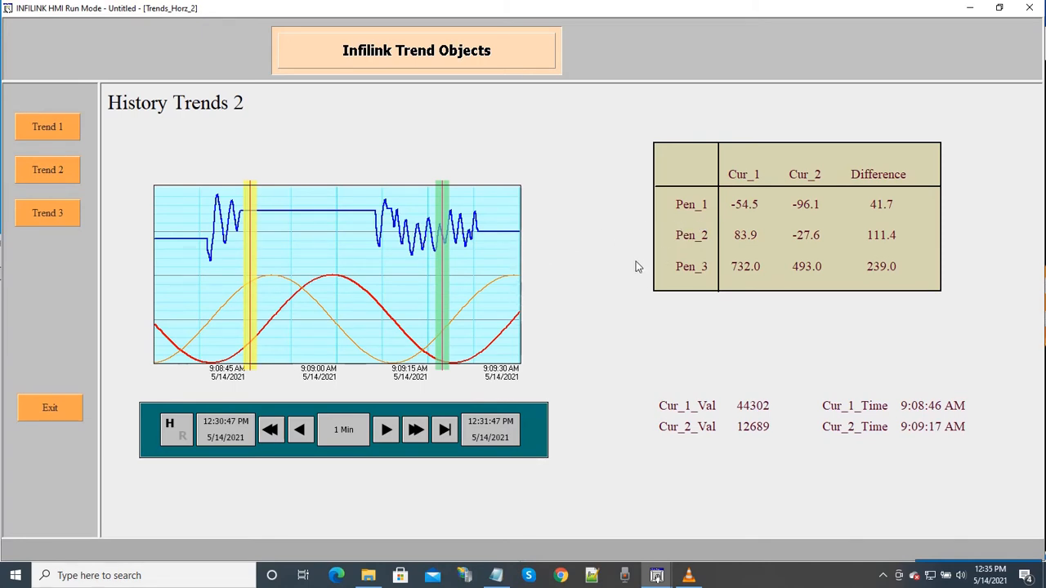
# Step: Move the yellow cursor back to about 9:08:41 AM and the green cursor to about 9:09:20 AM
pyautogui.moveTo(254, 312); pyautogui.dragTo(238, 314)
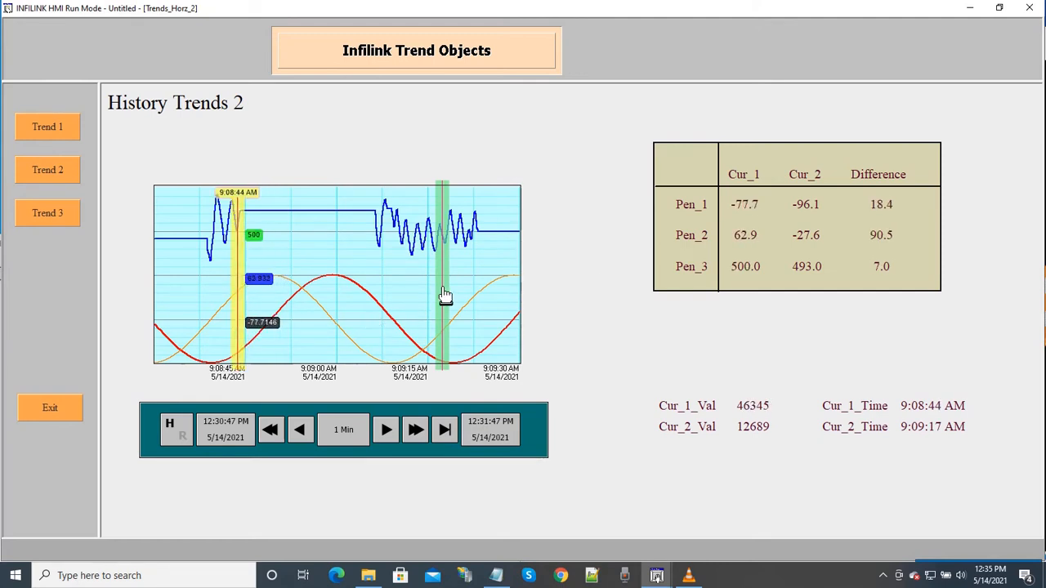
pyautogui.moveTo(442, 296); pyautogui.dragTo(462, 310)
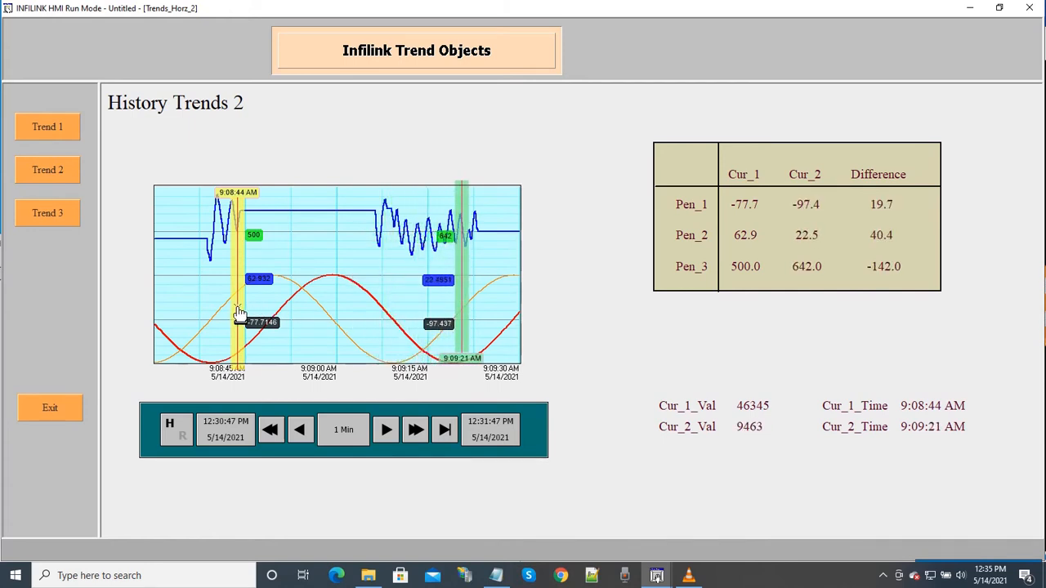
pyautogui.moveTo(239, 313); pyautogui.dragTo(219, 314)
pyautogui.moveTo(464, 278)
pyautogui.mouseDown()
pyautogui.moveTo(424, 285)
pyautogui.moveTo(463, 286)
pyautogui.mouseUp()
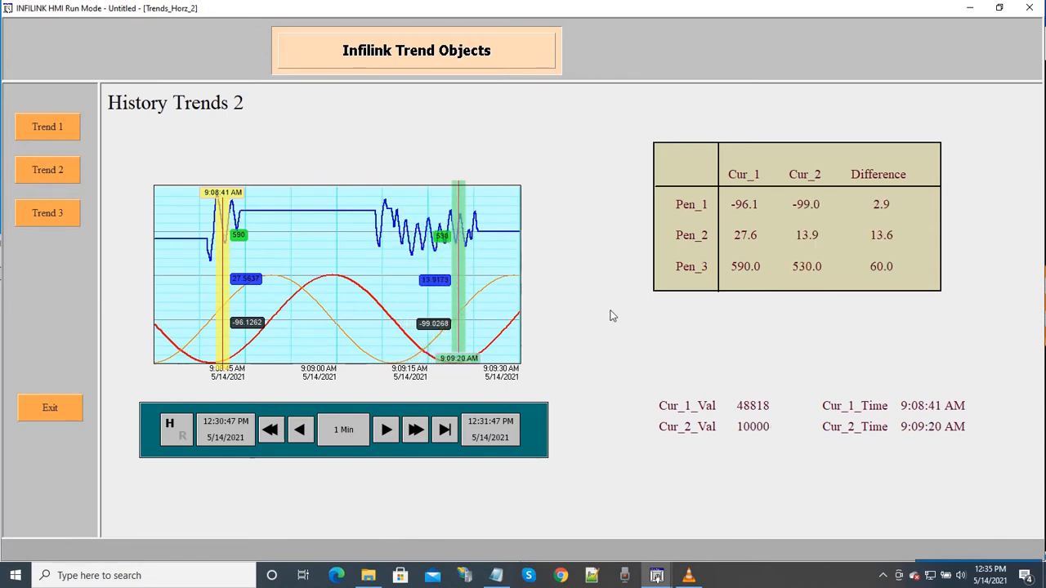
# Step: Compare pens with green at about 9:09:23 AM and yellow at about 9:08:47 AM, then green at 9:09:19 AM and yellow earlier
pyautogui.moveTo(461, 317); pyautogui.dragTo(477, 316)
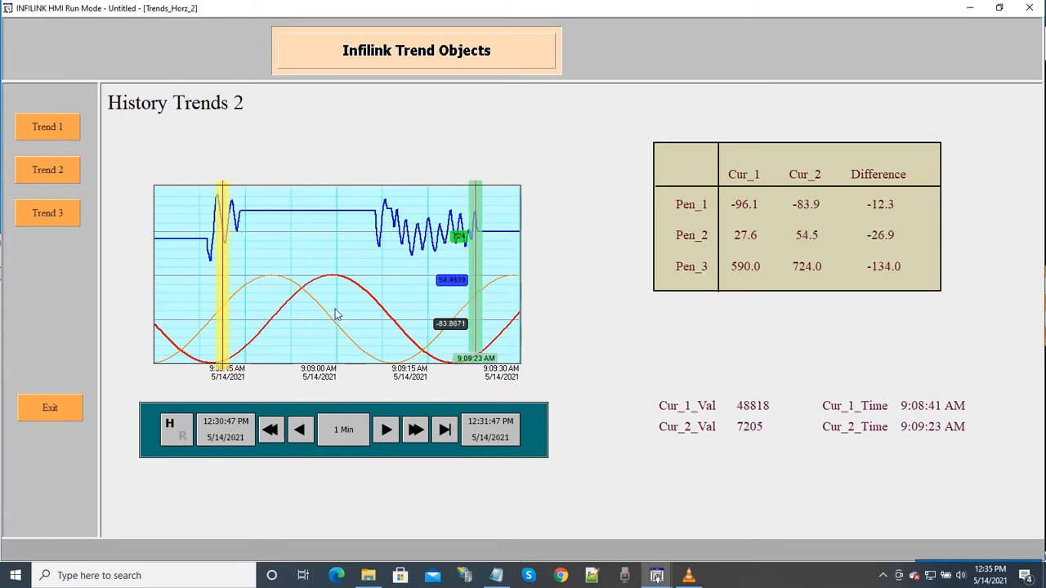
pyautogui.moveTo(225, 311); pyautogui.dragTo(259, 311)
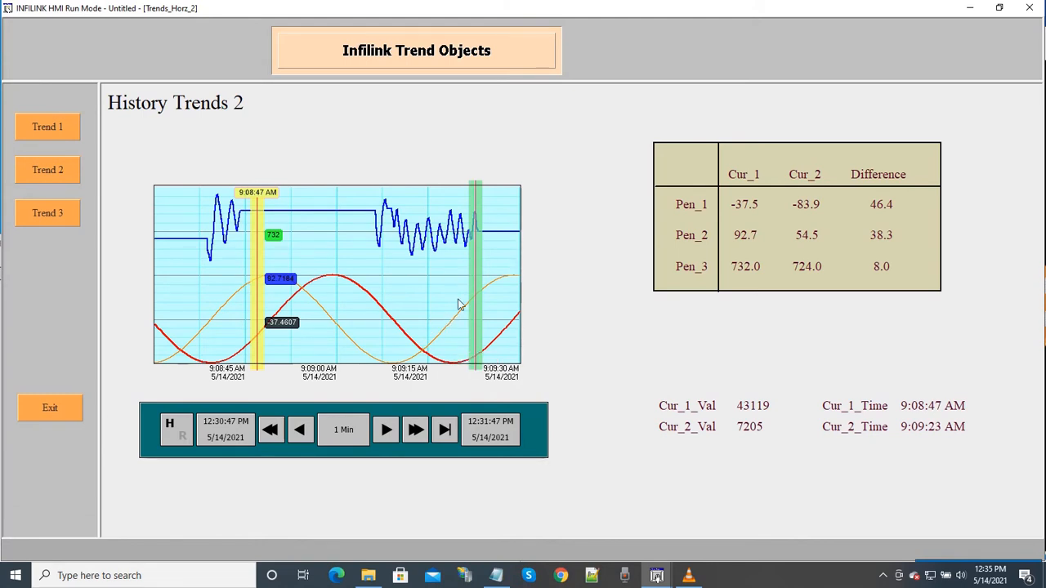
pyautogui.moveTo(477, 294); pyautogui.dragTo(454, 300)
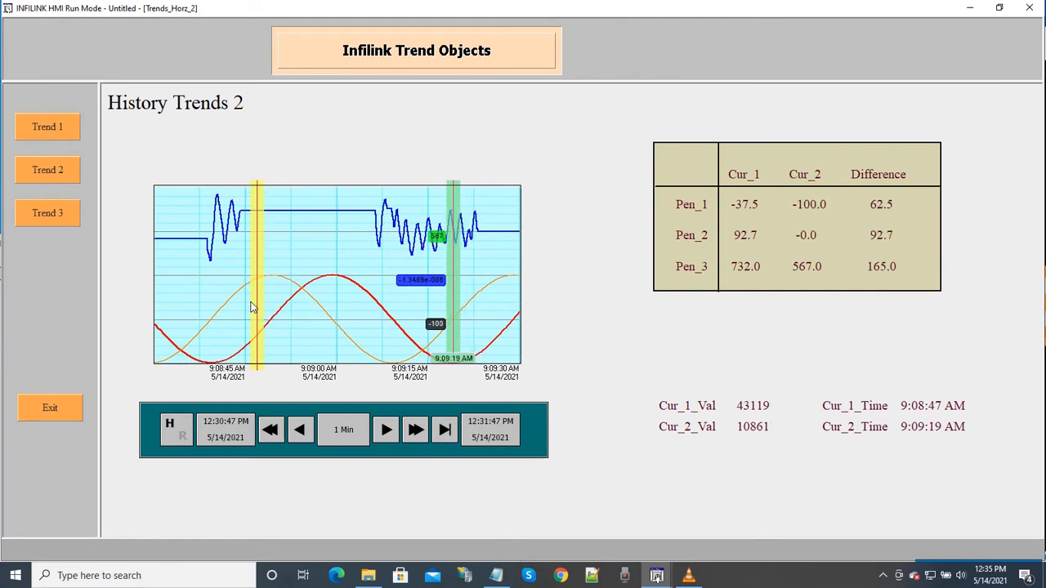
pyautogui.moveTo(258, 303); pyautogui.dragTo(240, 307)
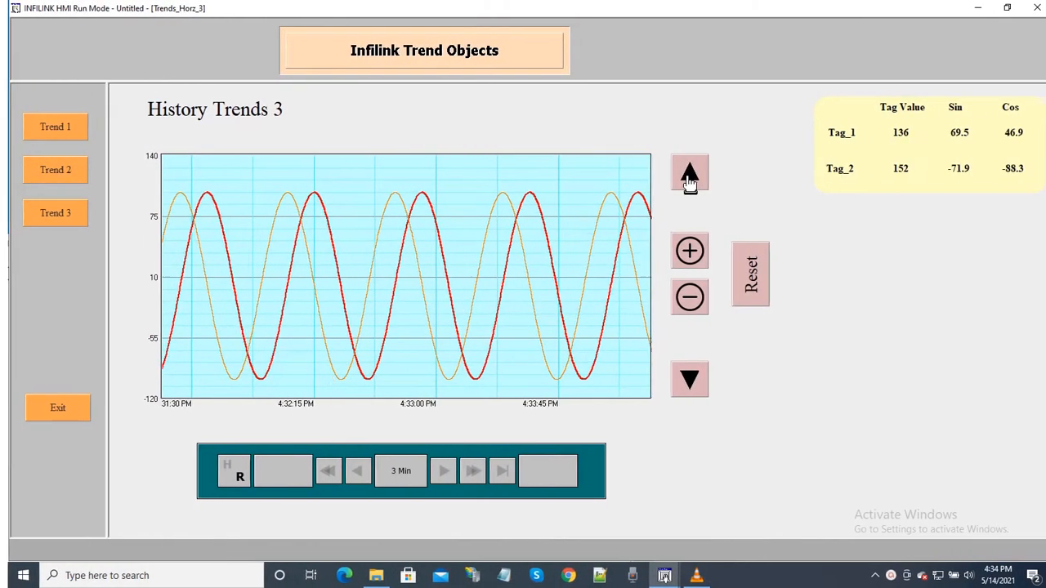
# Step: In History Trends 3, shift the value axis up by three increments and back down by two
pyautogui.click(689, 180)
pyautogui.click(689, 179)
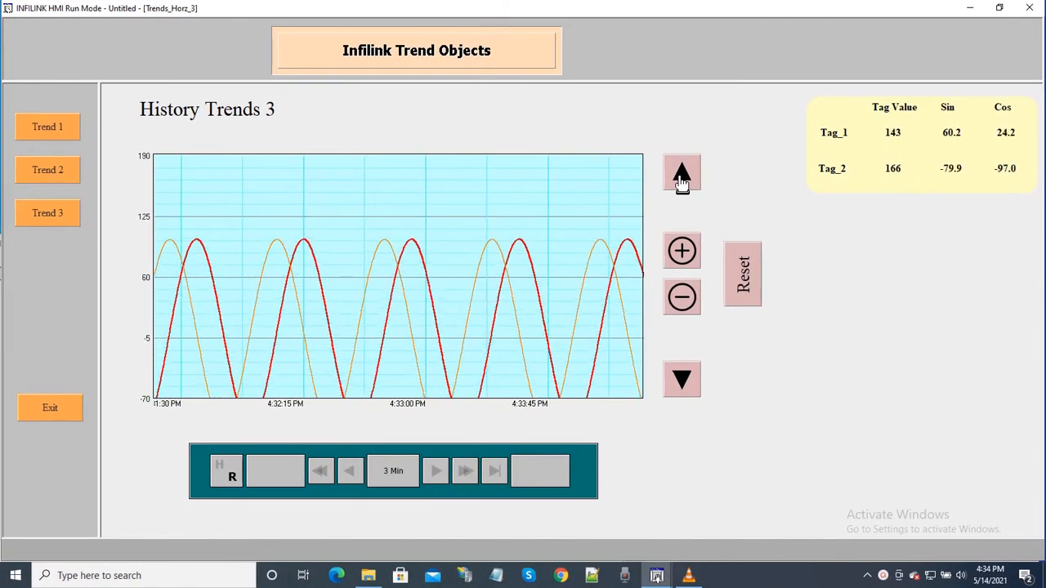
pyautogui.click(690, 180)
pyautogui.click(683, 382)
pyautogui.click(683, 383)
pyautogui.click(683, 382)
pyautogui.click(683, 382)
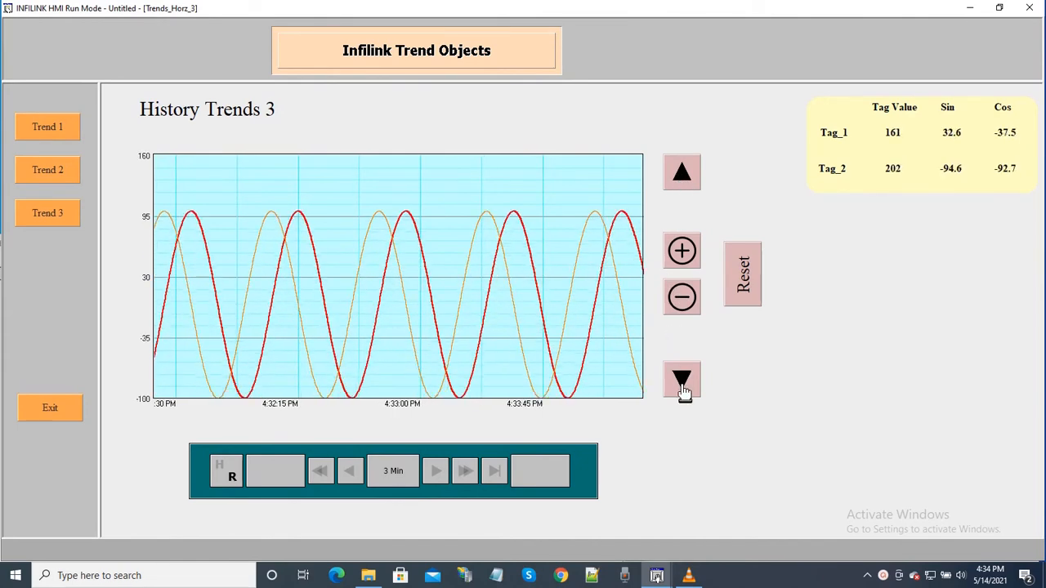
# Step: Zoom in on the value axis of History Trends 3 until it spans -70 to 30
pyautogui.click(682, 252)
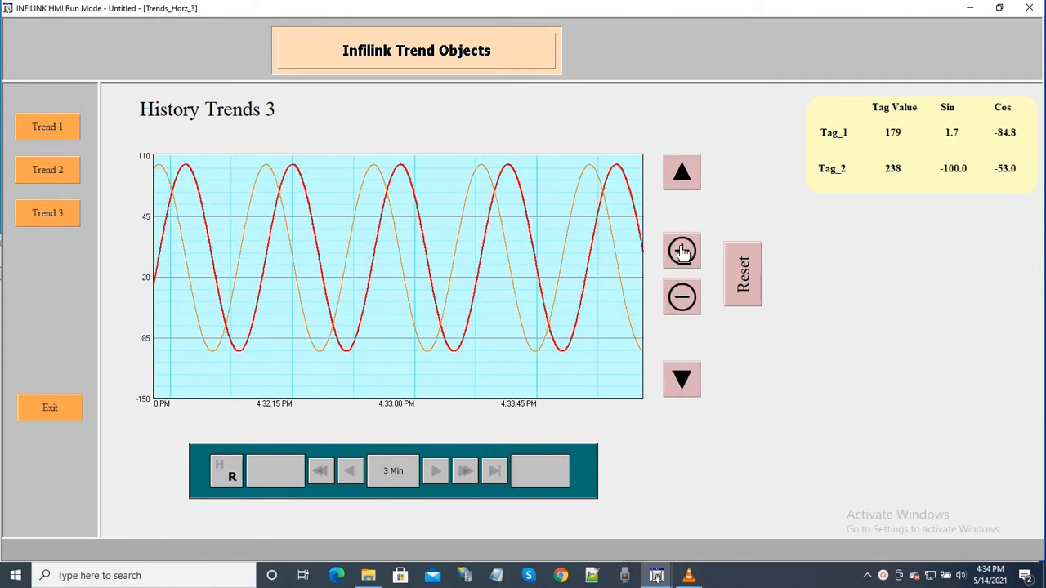
pyautogui.click(682, 251)
pyautogui.click(683, 252)
pyautogui.click(682, 251)
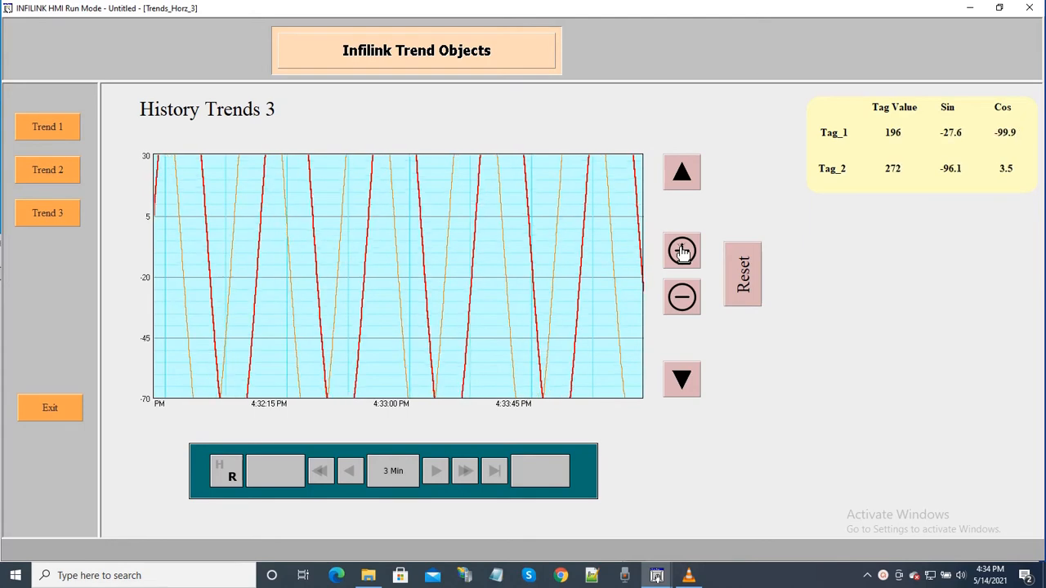
# Step: Zoom out the value axis of History Trends 3 until it spans -190 to 150
pyautogui.click(683, 298)
pyautogui.click(683, 298)
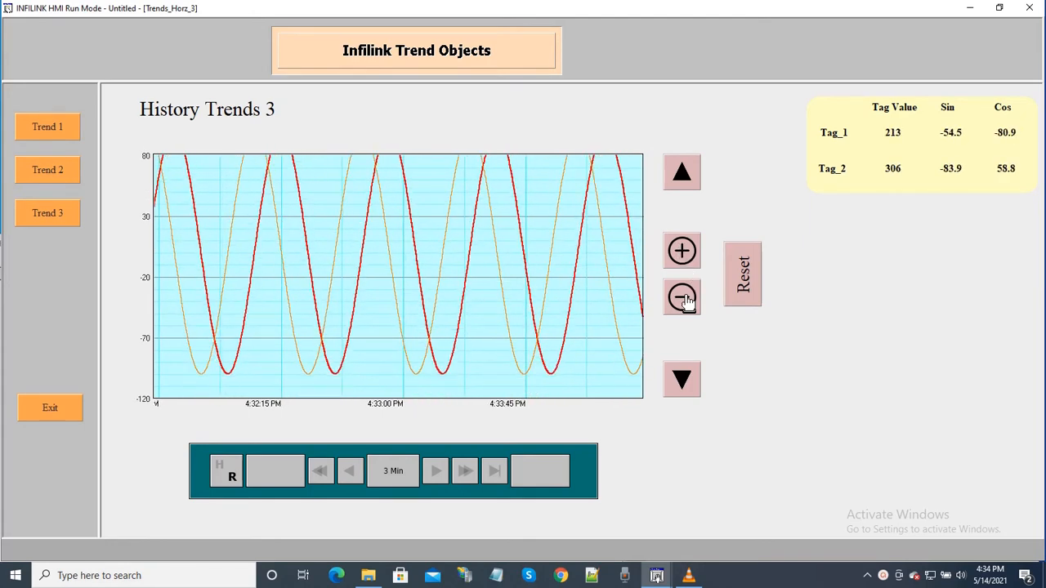
pyautogui.click(683, 298)
pyautogui.click(684, 298)
pyautogui.click(683, 298)
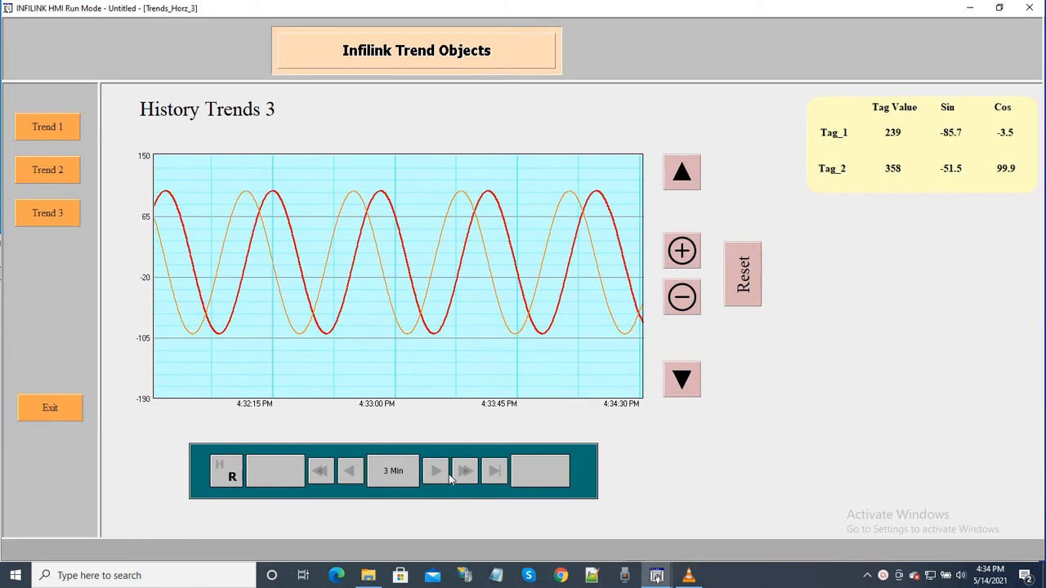
# Step: Set the trend time span to 8 minutes, and change it to 2 minutes
pyautogui.click(400, 472)
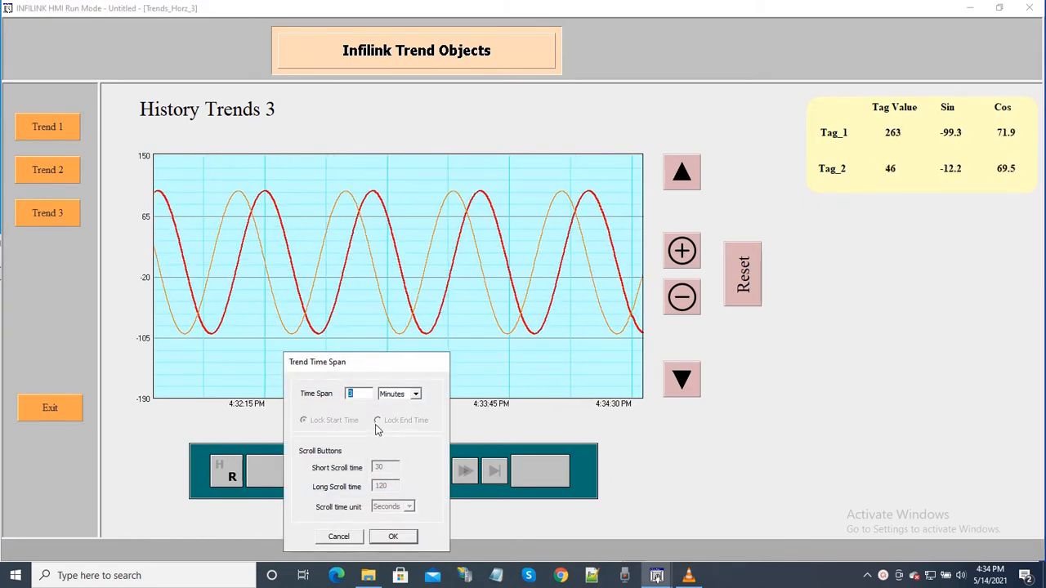
pyautogui.click(396, 534)
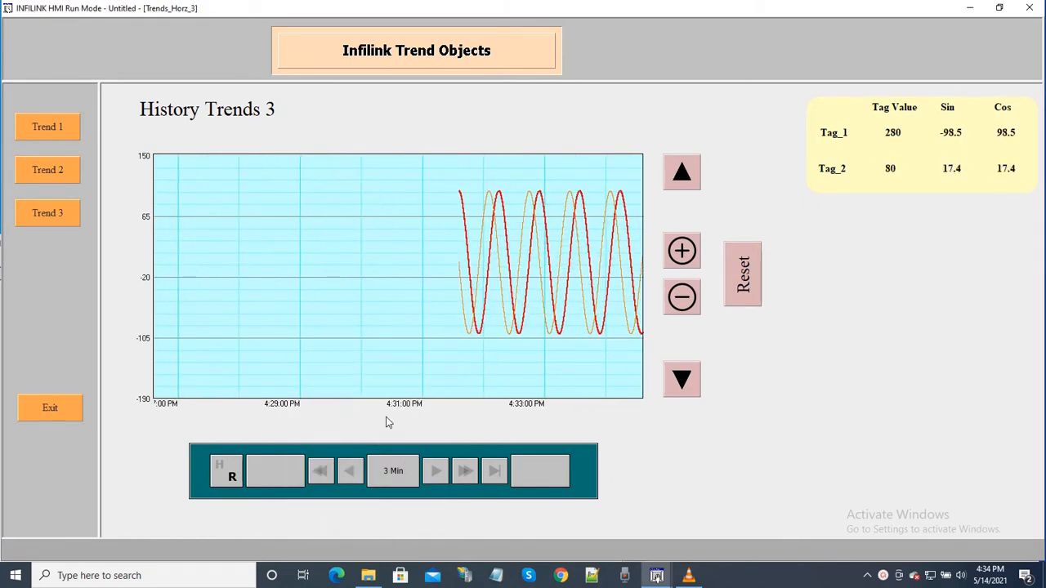
pyautogui.click(395, 484)
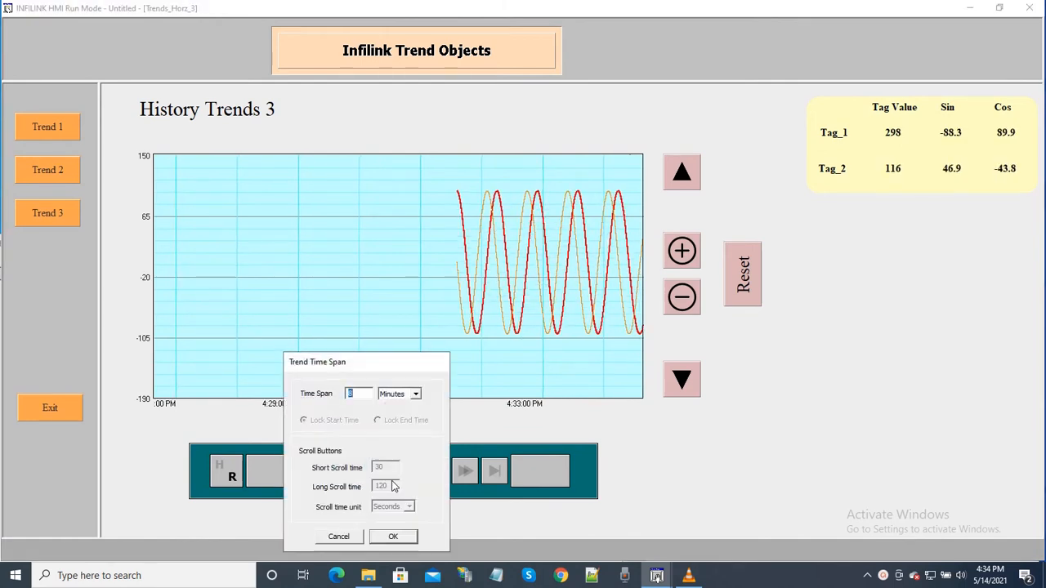
pyautogui.click(391, 537)
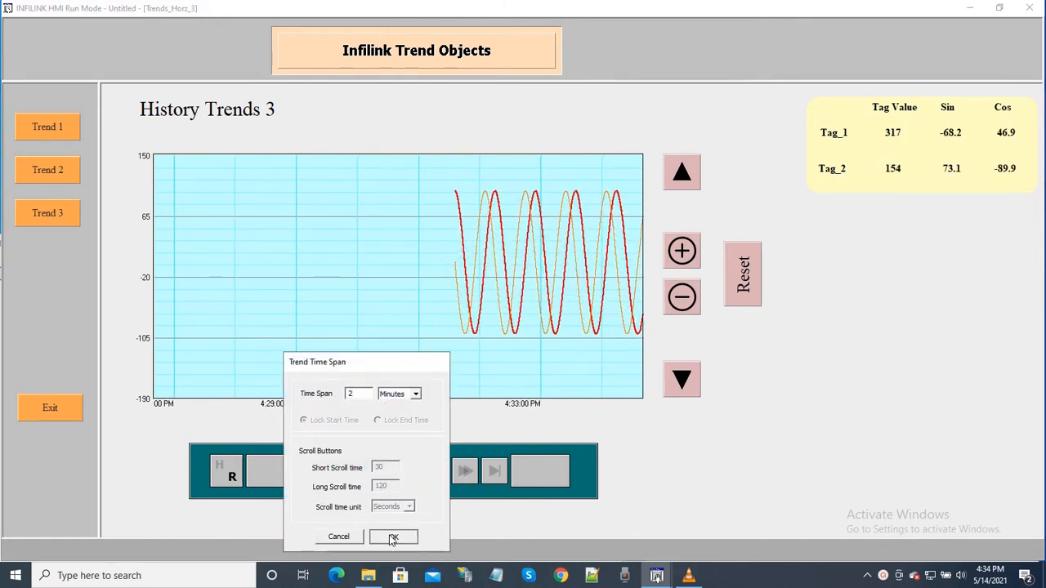
# Step: Zoom the value axis out to -240 to 200, and zoom it back in to -140 to 100
pyautogui.click(685, 300)
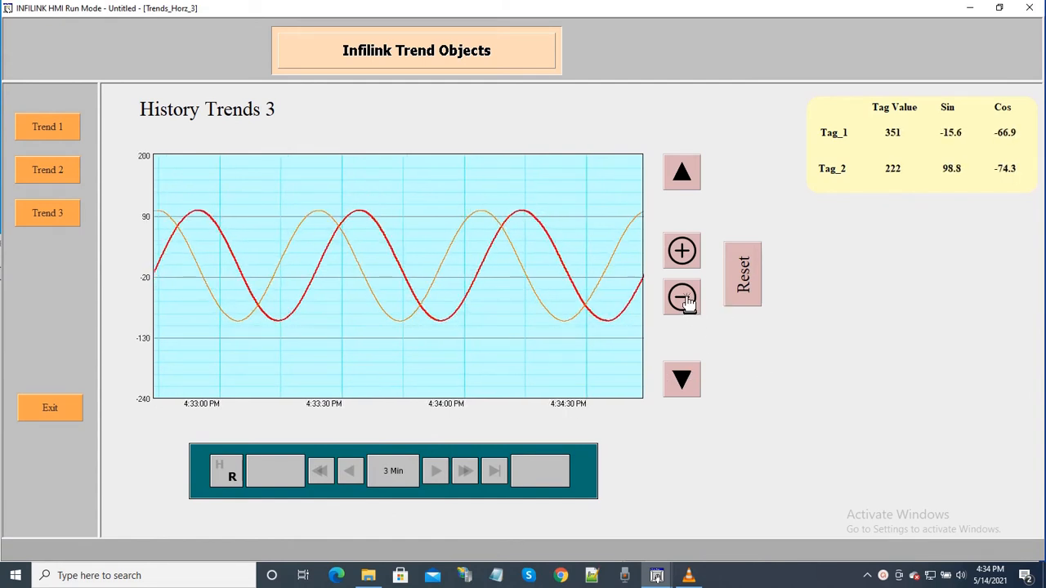
pyautogui.click(685, 301)
pyautogui.click(684, 257)
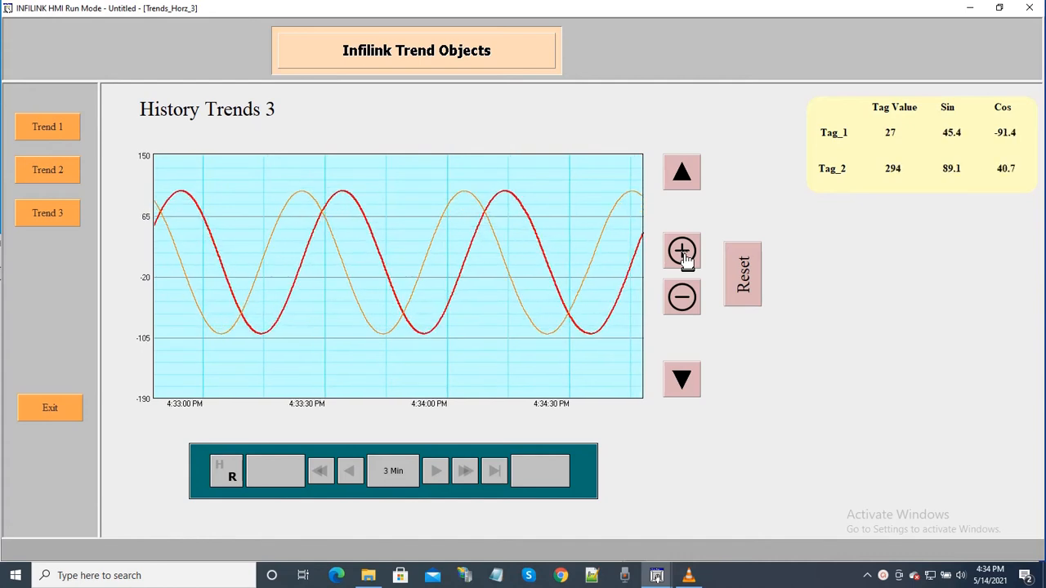
pyautogui.click(684, 256)
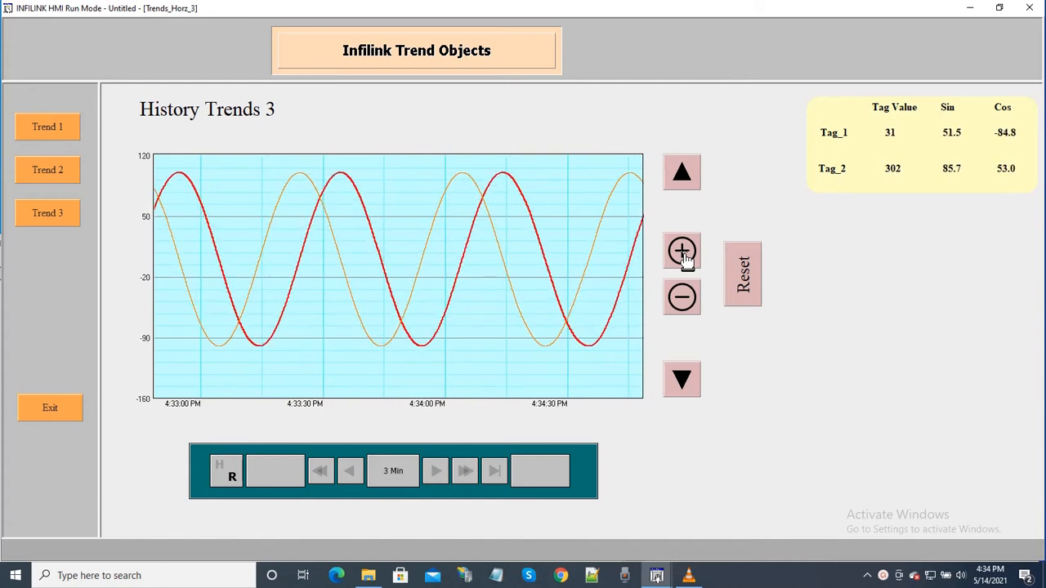
# Step: Shift the value axis range up and down twice, ending at -130 to 110, and reset the trend's axis
pyautogui.click(685, 187)
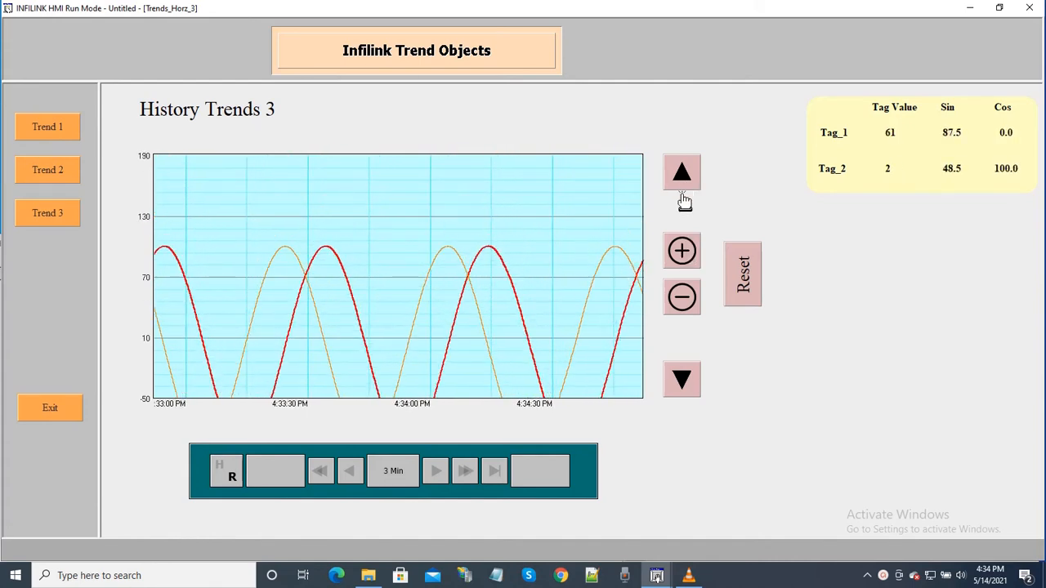
pyautogui.click(687, 394)
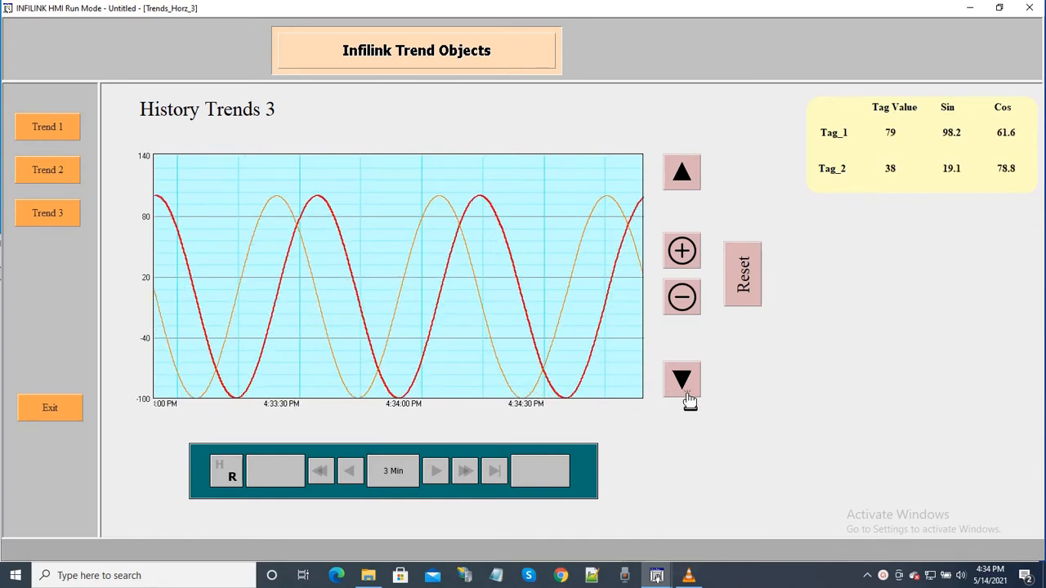
pyautogui.click(685, 187)
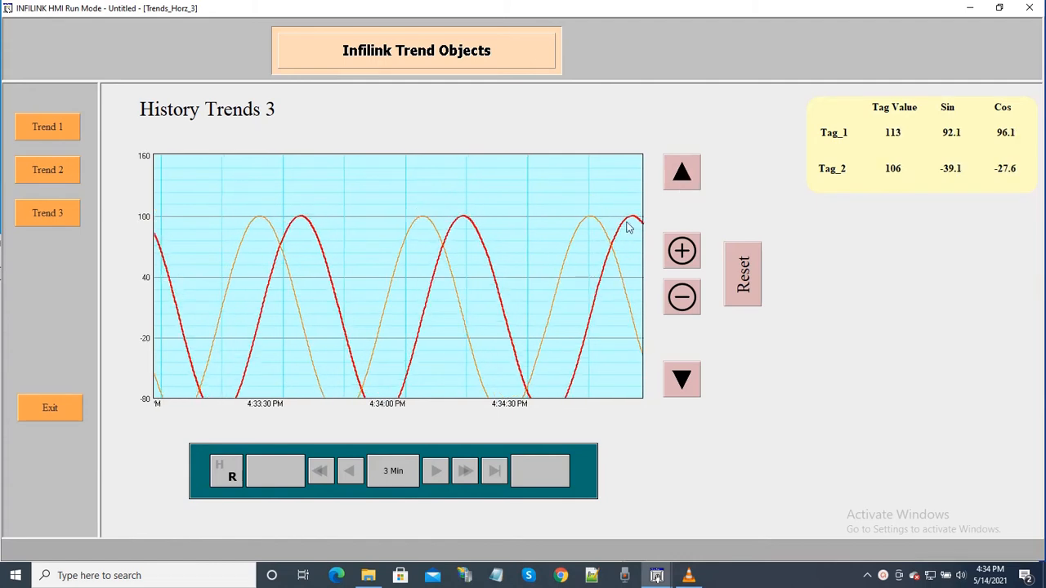
pyautogui.click(691, 385)
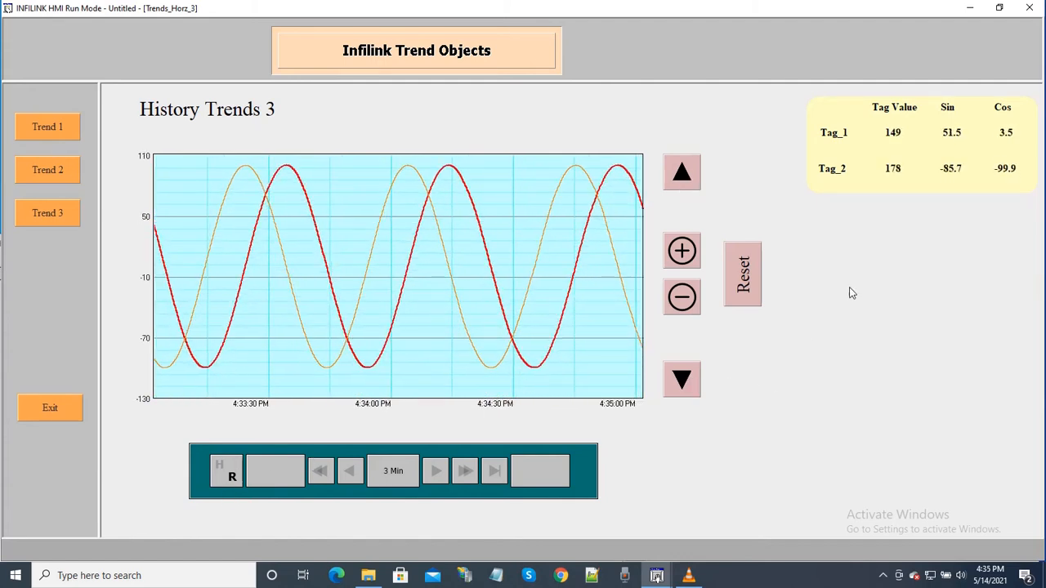
pyautogui.click(744, 274)
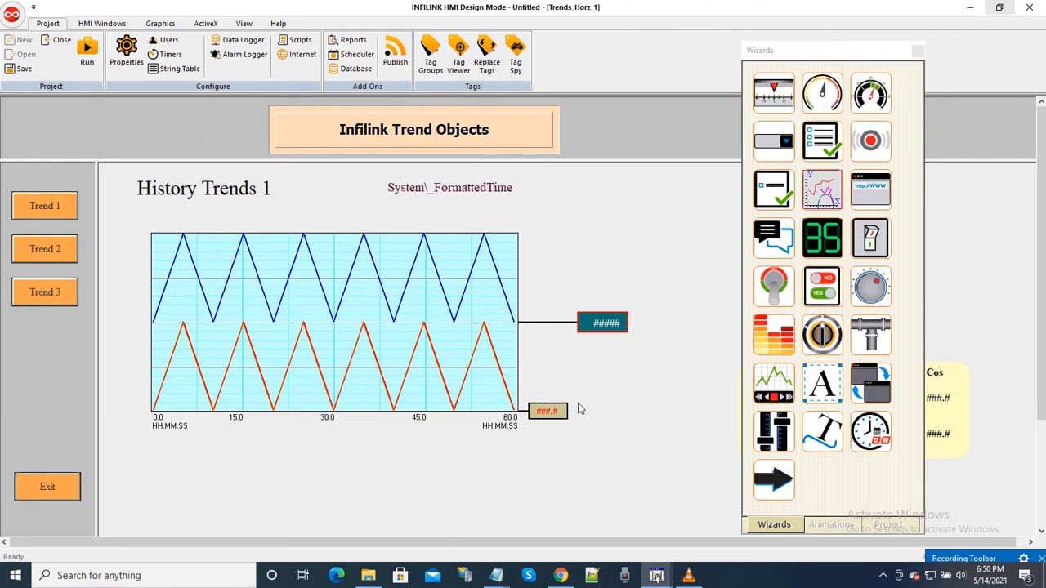
# Step: In design mode, move the Wizards palette clear and review the pen tags in the History Trends 1 trend viewer's properties
pyautogui.click(758, 57)
pyautogui.moveTo(758, 57); pyautogui.dragTo(725, 45)
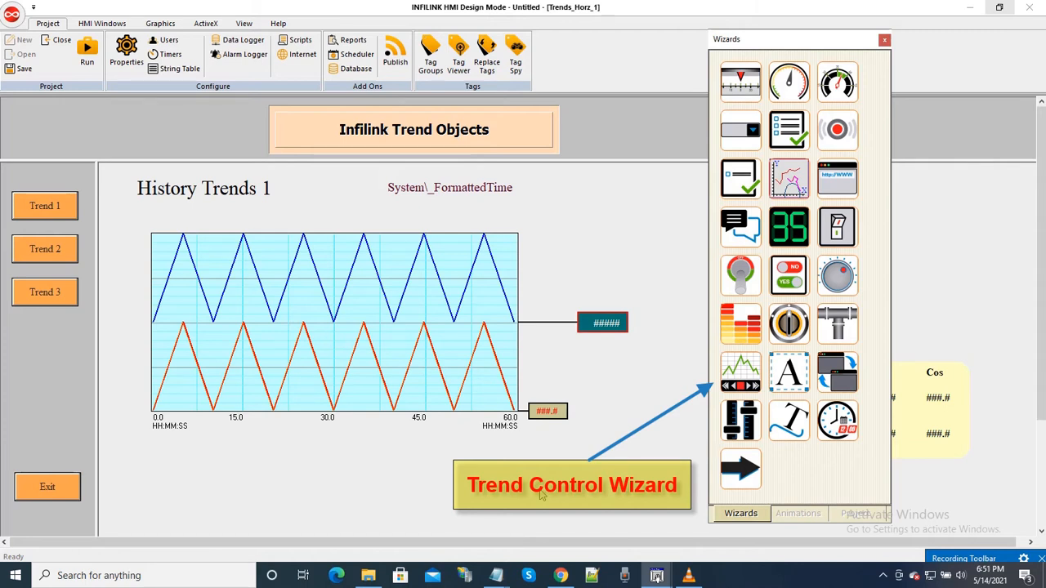
pyautogui.click(403, 357)
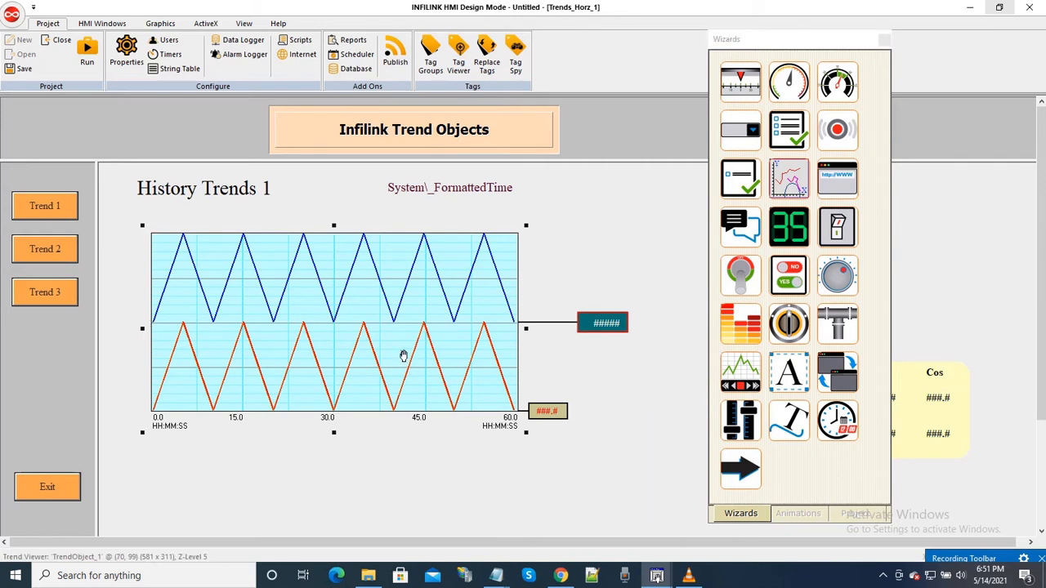
pyautogui.rightClick(403, 358)
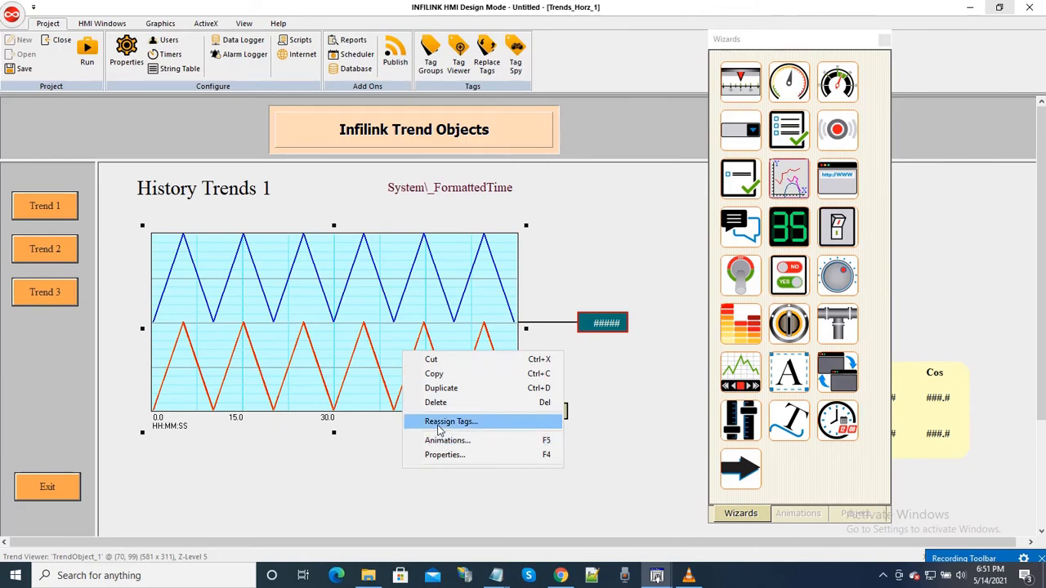
pyautogui.click(438, 455)
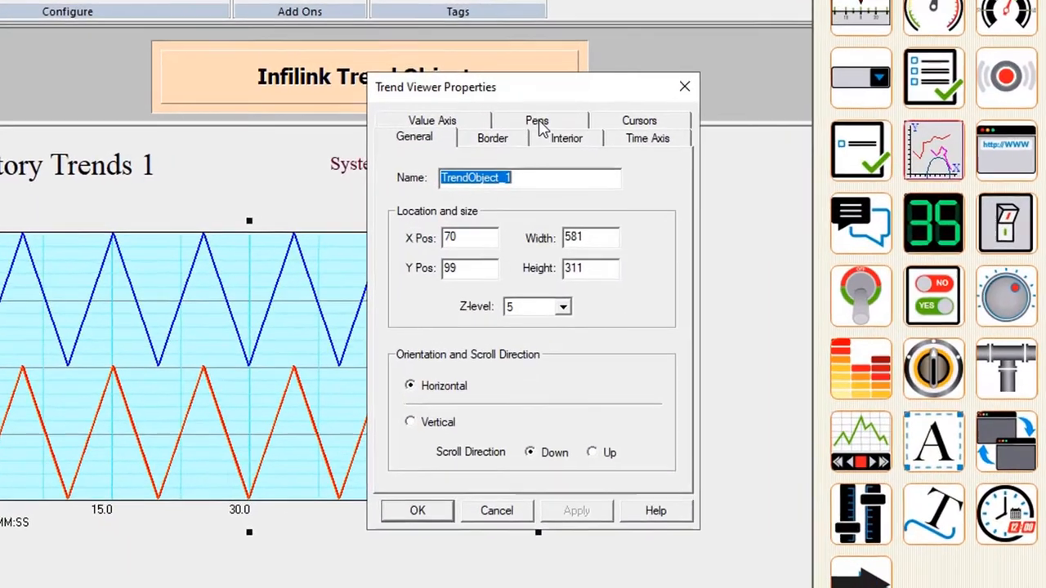
pyautogui.click(539, 123)
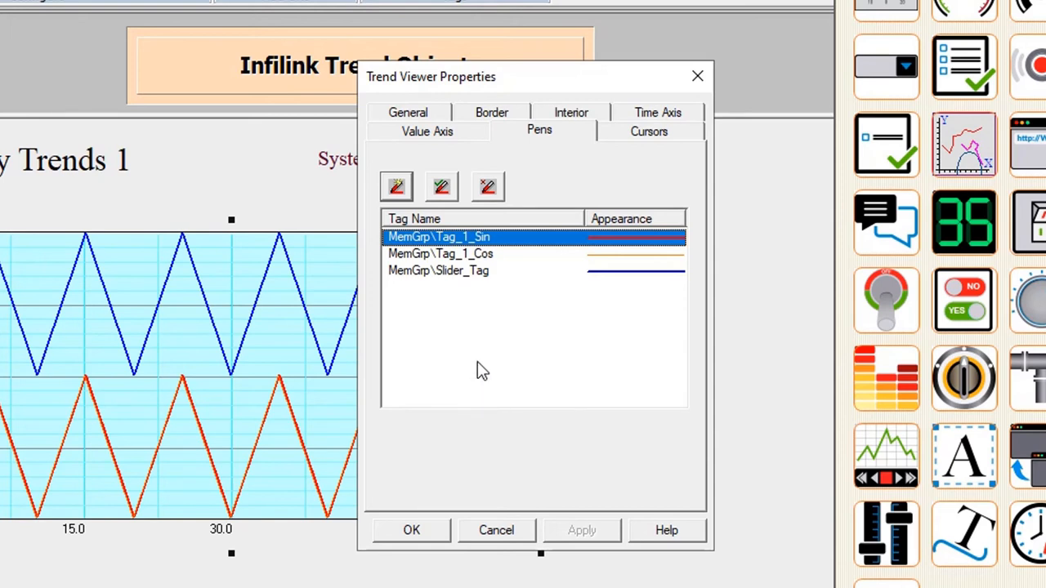
pyautogui.click(498, 257)
pyautogui.click(494, 275)
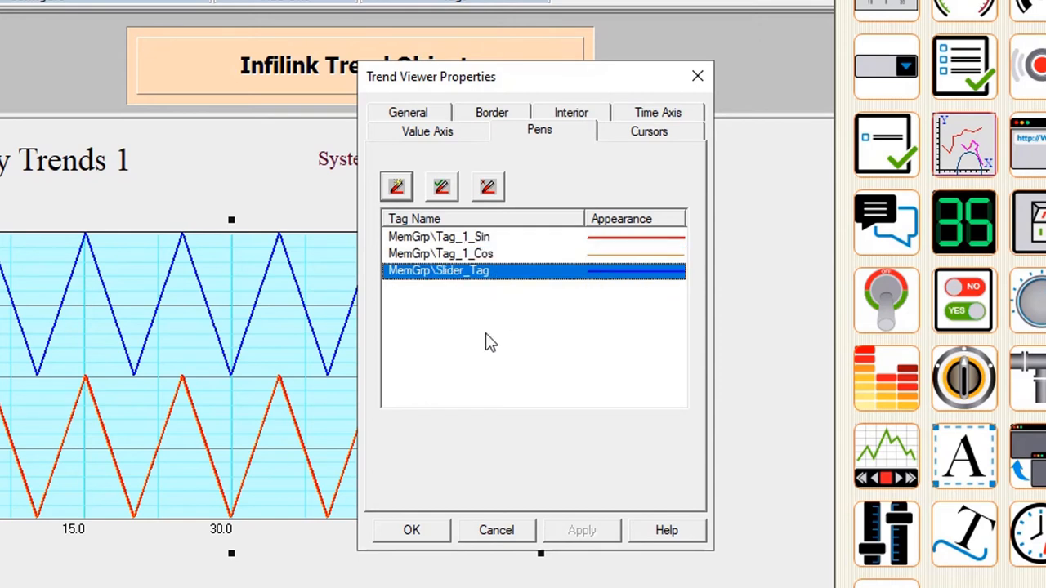
pyautogui.click(598, 370)
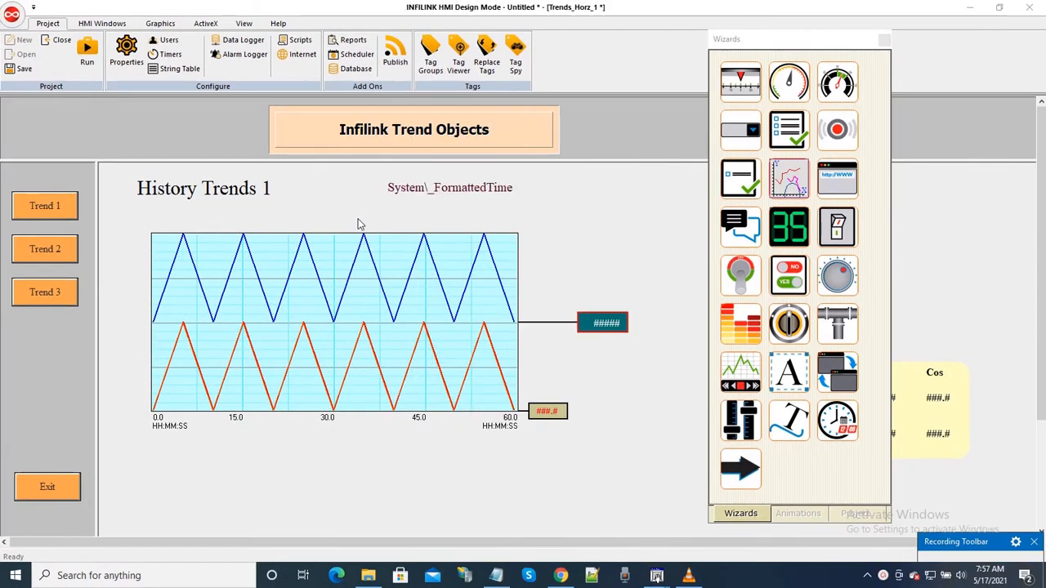
# Step: Check the object name in the History Trends 1 trend viewer's general properties, and close them without changes
pyautogui.click(337, 276)
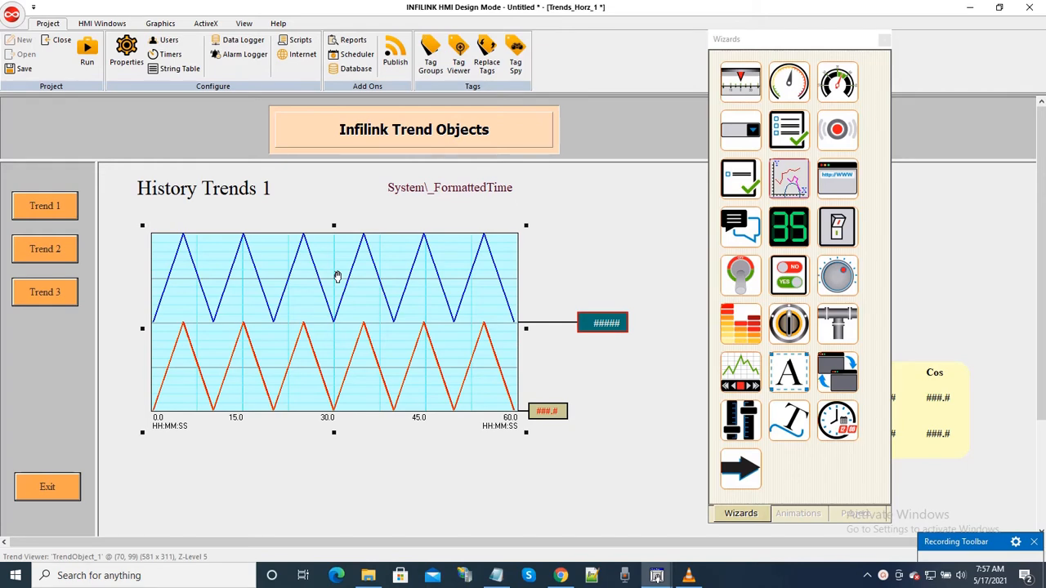
pyautogui.rightClick(337, 276)
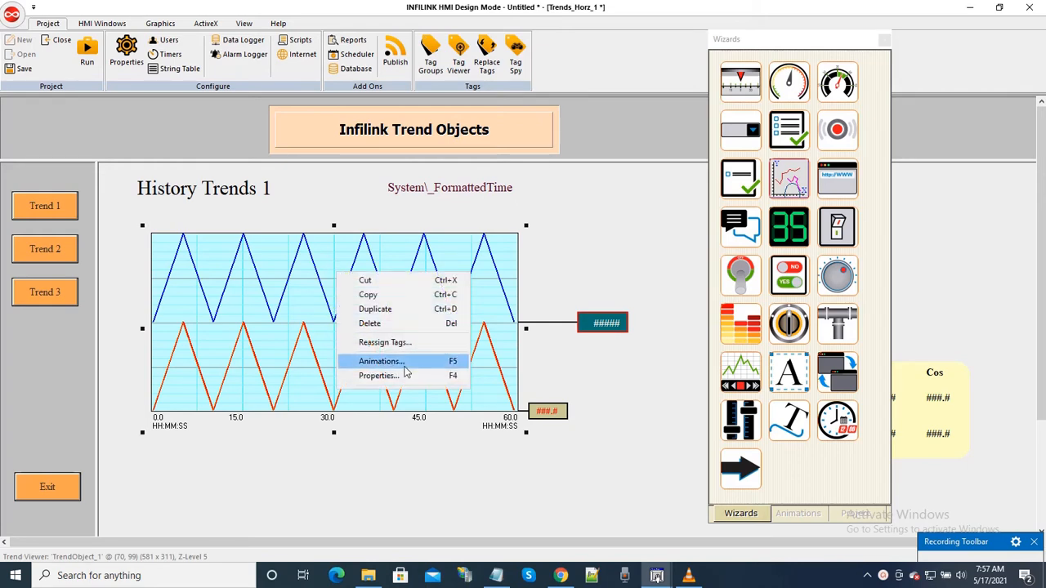
pyautogui.click(377, 376)
pyautogui.hotkey('ctrl', 'c')
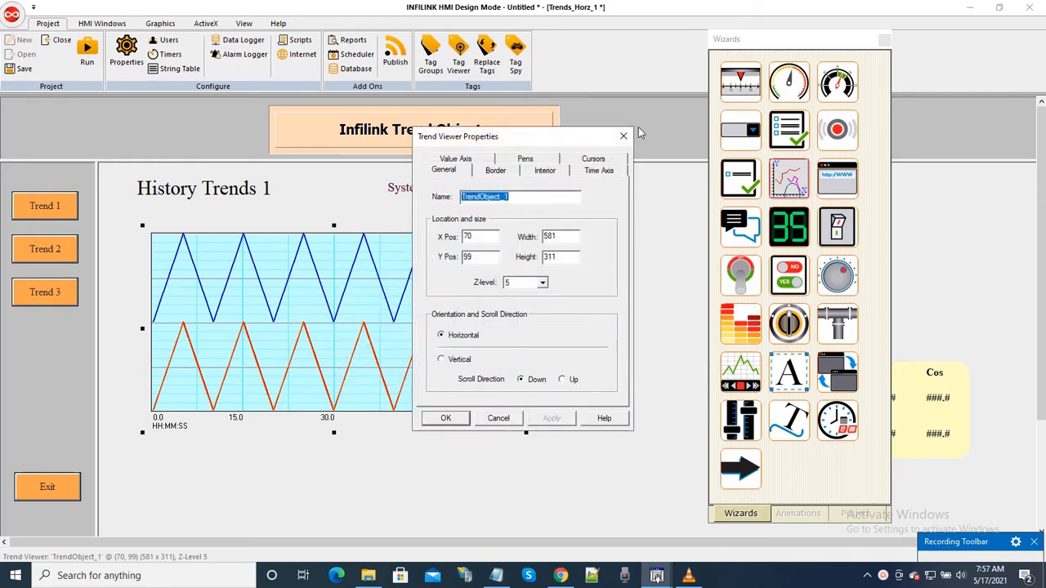
pyautogui.click(536, 197)
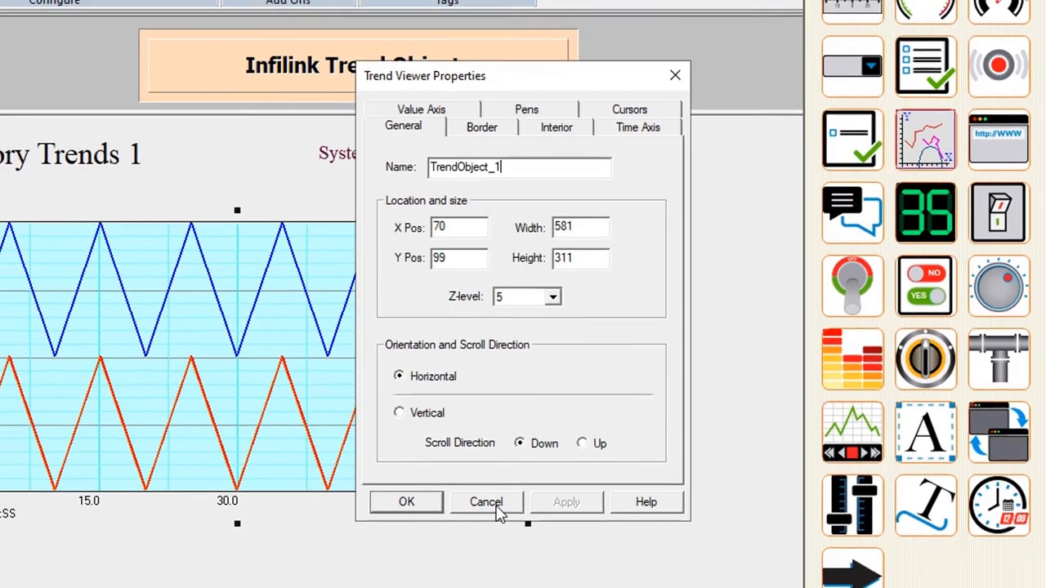
pyautogui.click(485, 510)
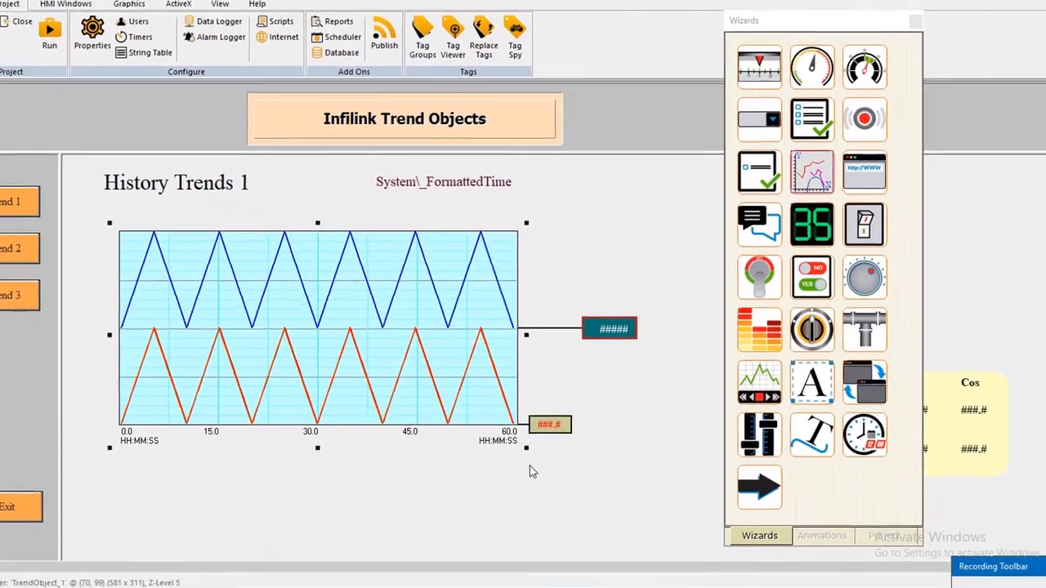
pyautogui.click(599, 459)
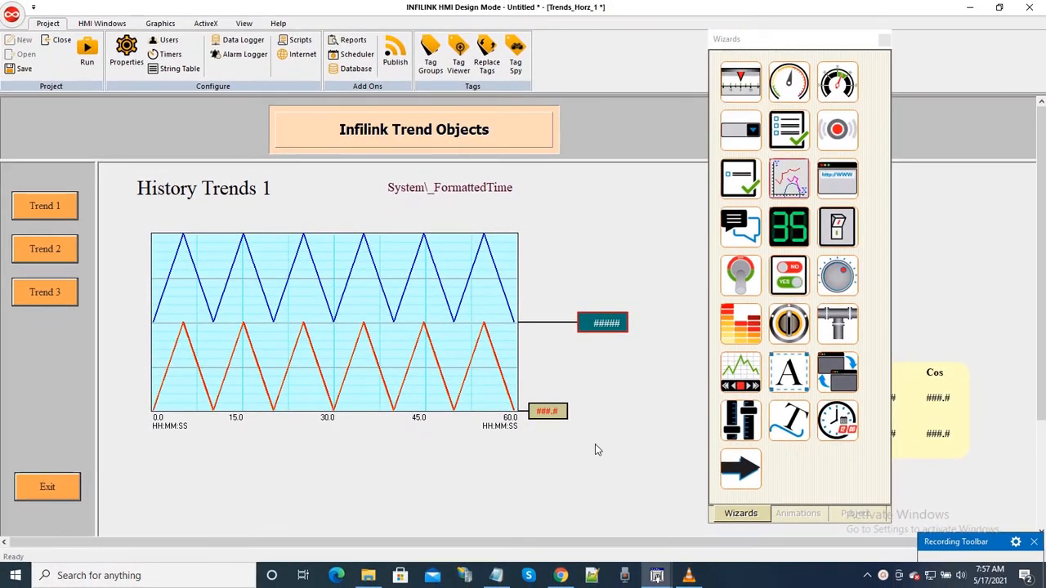
# Step: Place a Trend Panel wizard object about 603 x 97 in size below the History Trends 1 chart
pyautogui.click(750, 374)
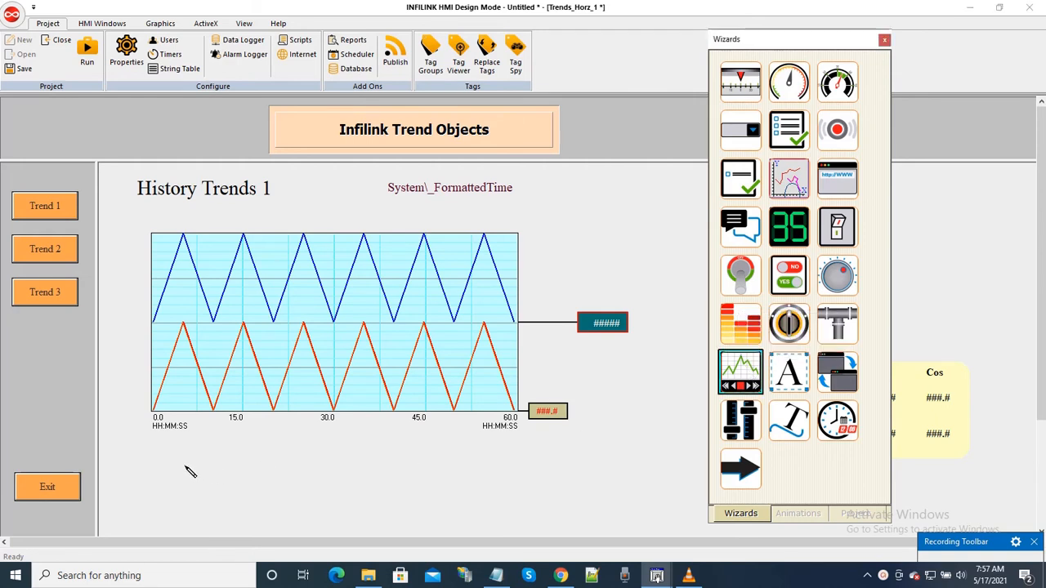
pyautogui.click(256, 504)
pyautogui.moveTo(256, 504); pyautogui.dragTo(551, 527)
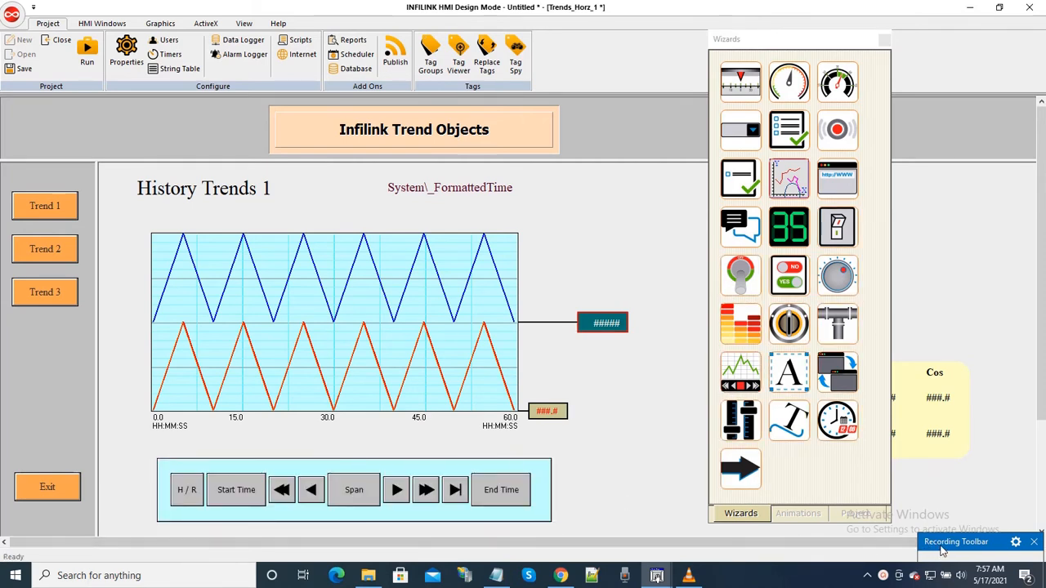
pyautogui.click(941, 546)
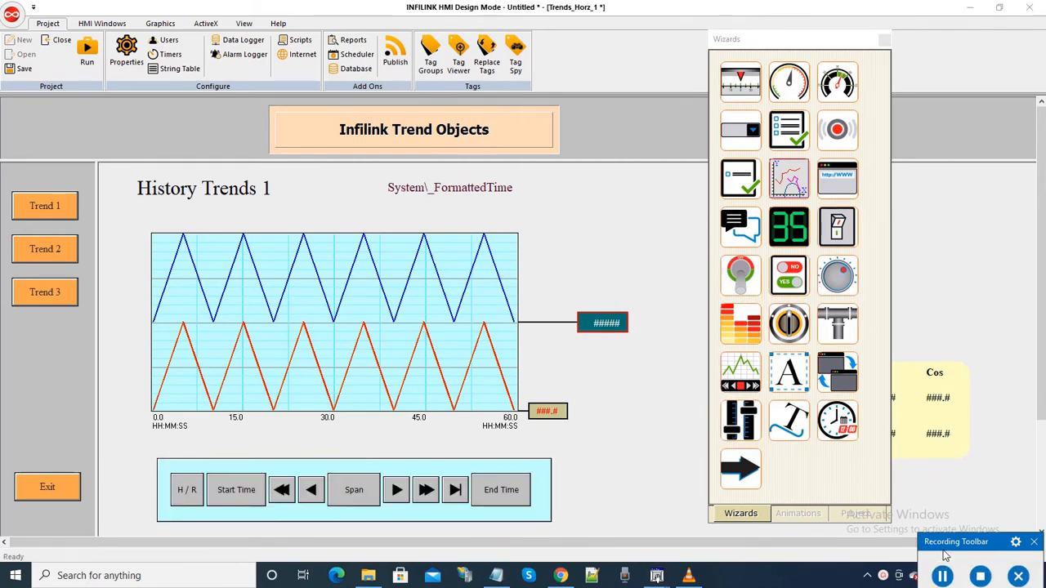
pyautogui.click(943, 574)
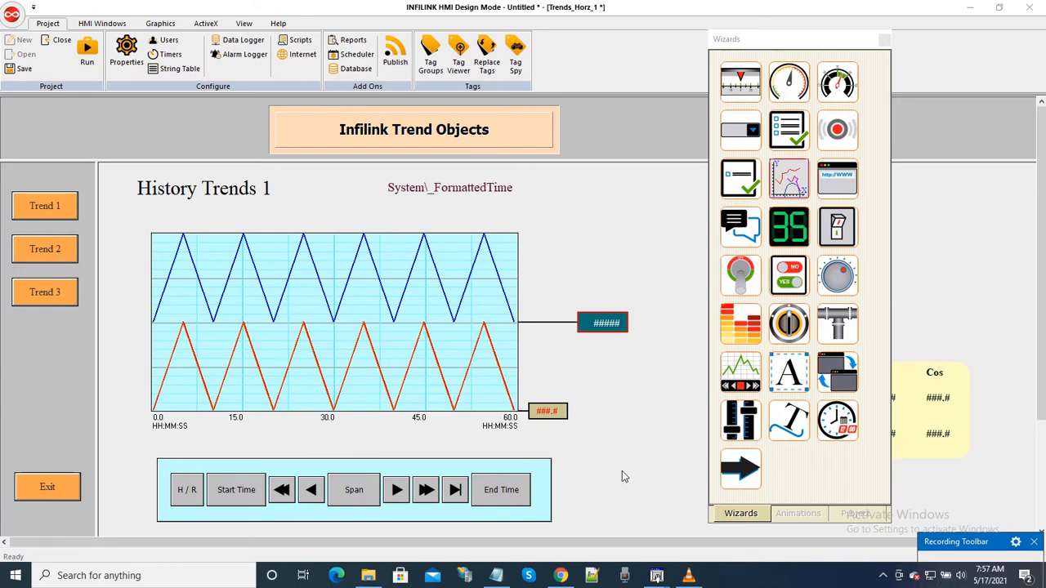
# Step: Connect the Trend Panel below the History Trends 1 chart to TrendObject_1 in its properties, and save the project
pyautogui.click(544, 479)
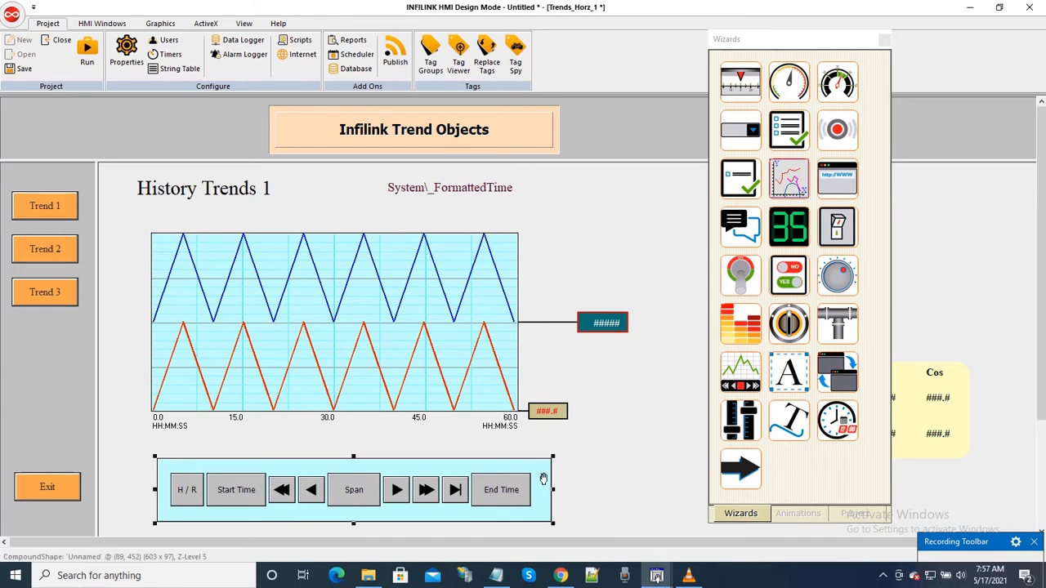
pyautogui.rightClick(543, 479)
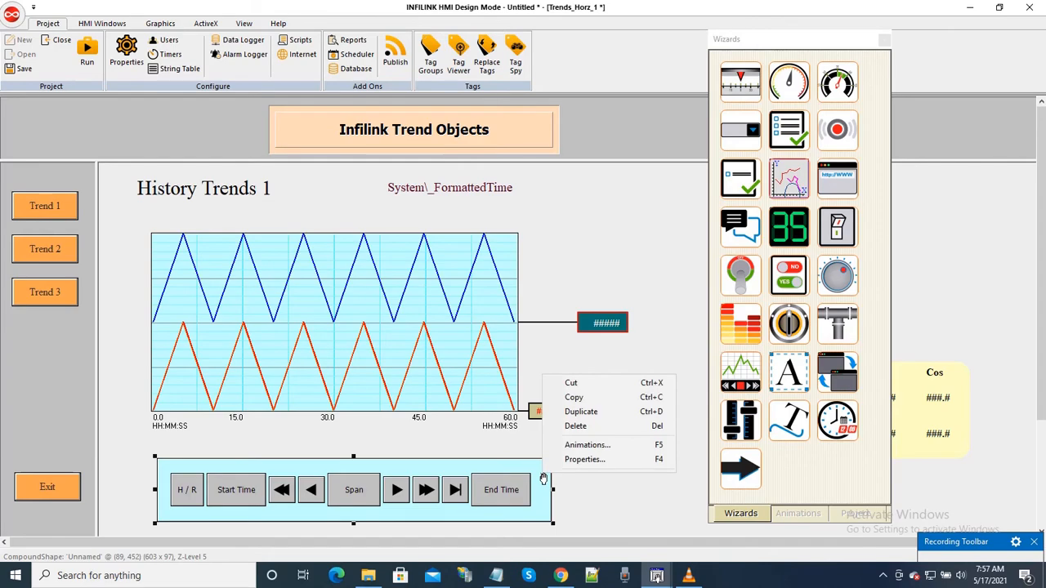
pyautogui.click(607, 463)
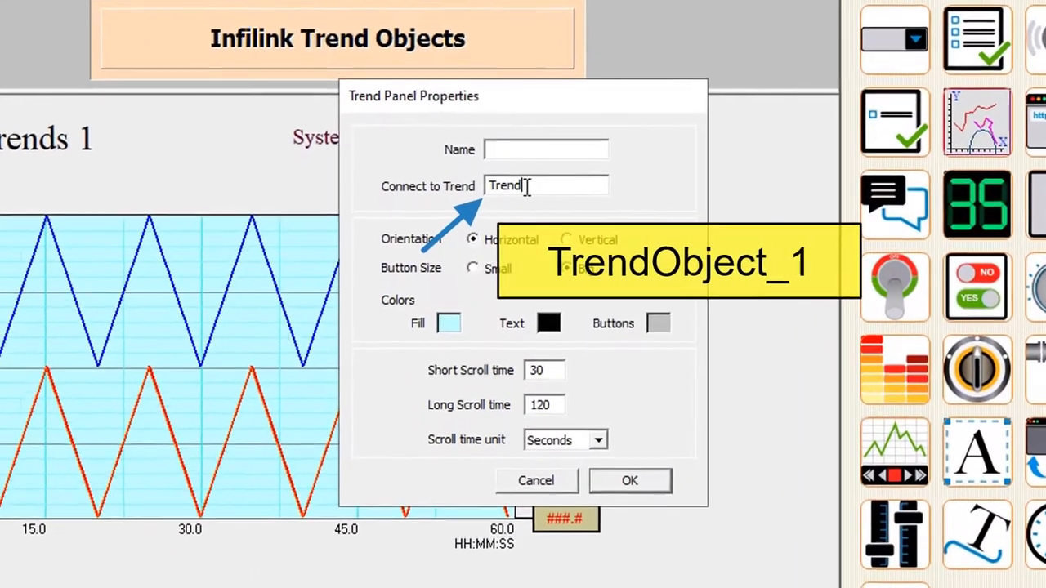
pyautogui.moveTo(529, 210); pyautogui.dragTo(461, 218)
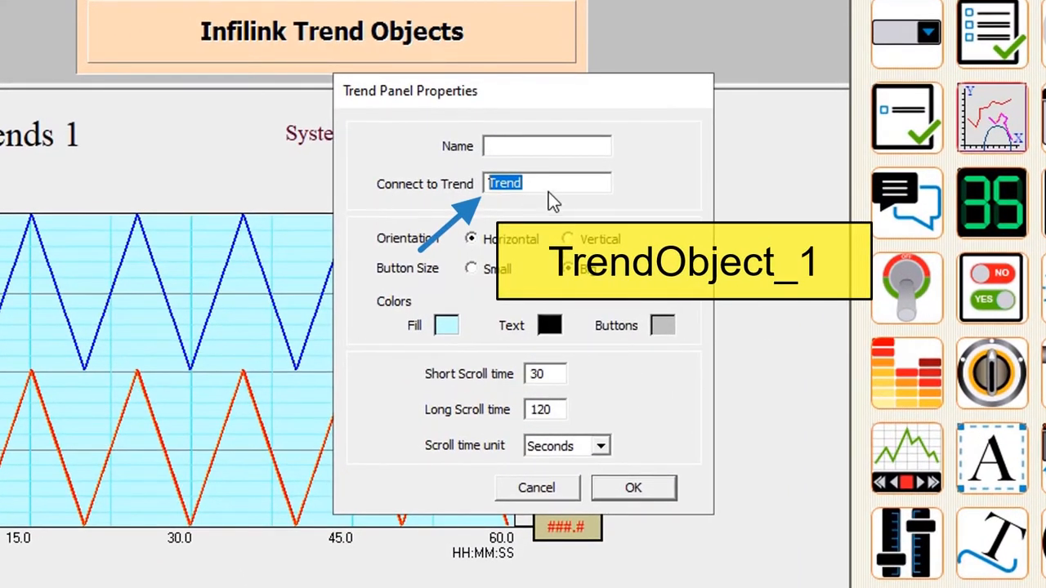
pyautogui.press('BackSpace')
pyautogui.hotkey('ctrl', 'v')
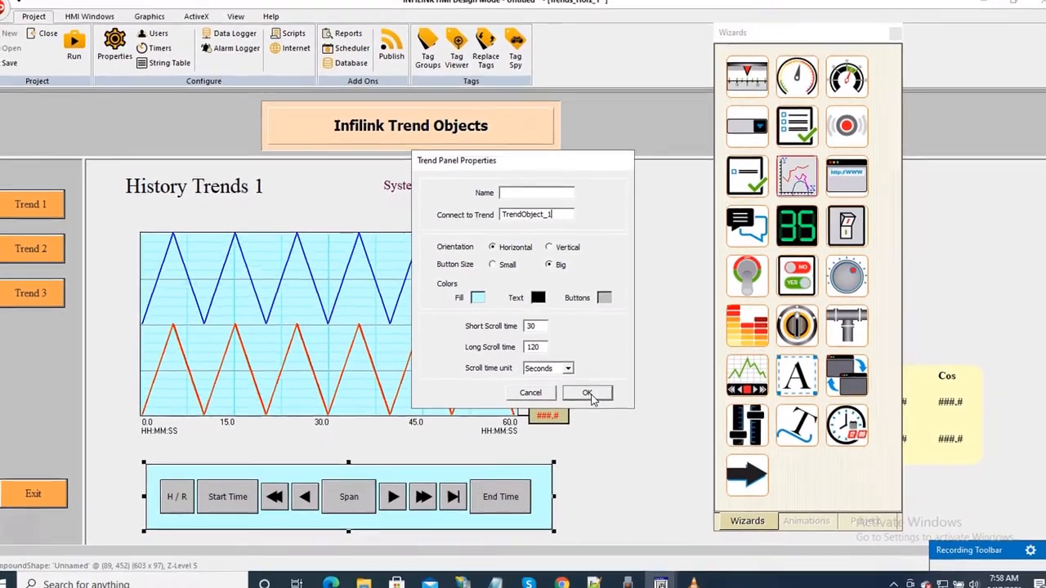
pyautogui.click(619, 459)
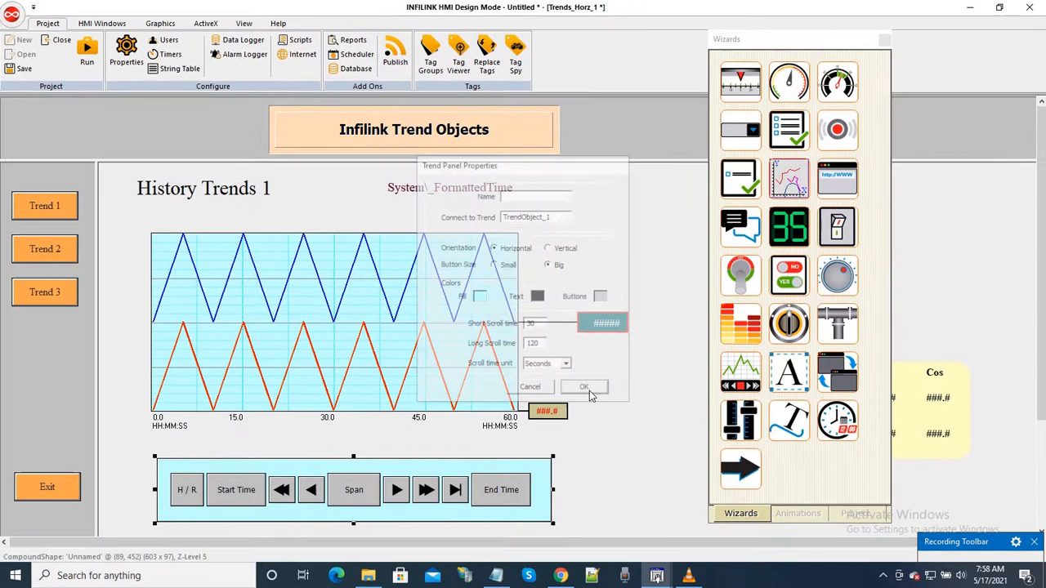
pyautogui.click(636, 447)
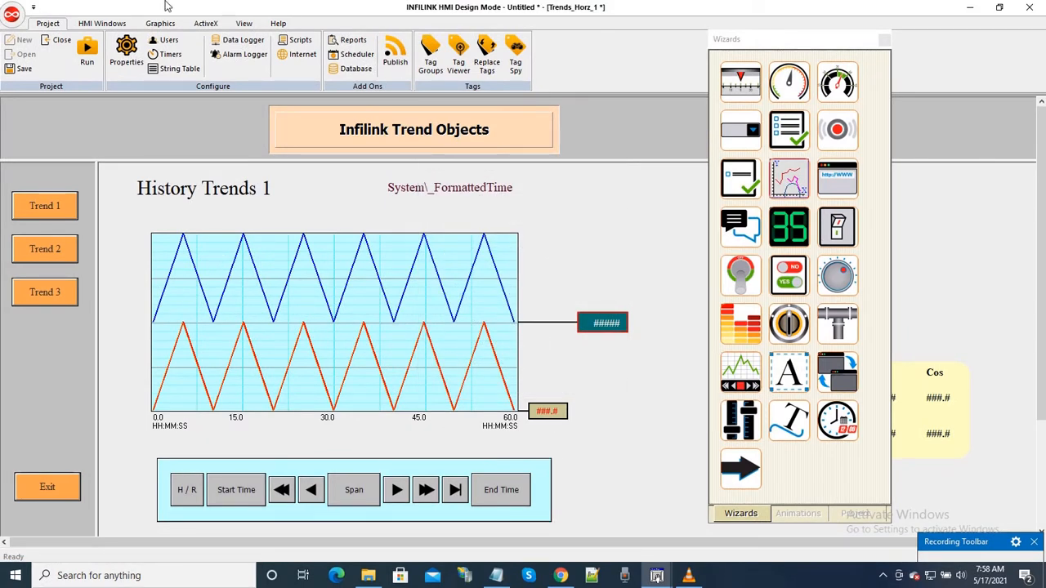
pyautogui.click(25, 71)
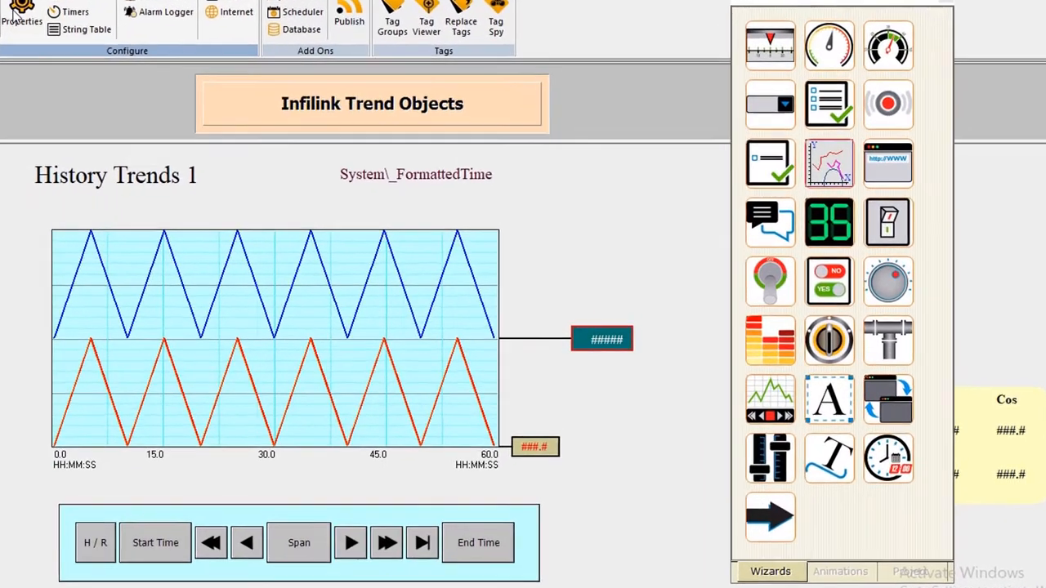
# Step: Set the data logger to start when the project starts in the project properties, and save the project
pyautogui.click(120, 54)
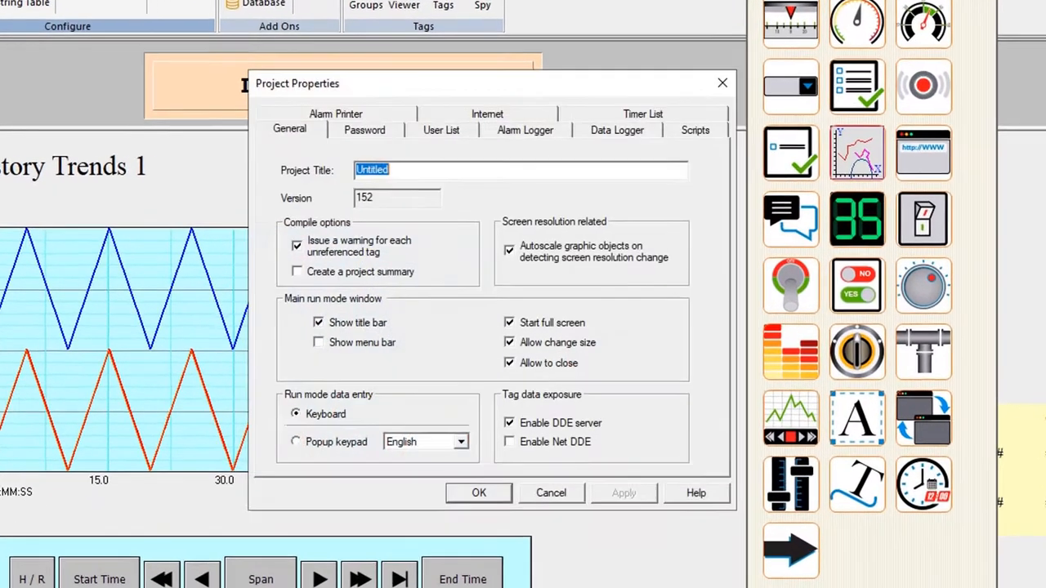
pyautogui.click(596, 124)
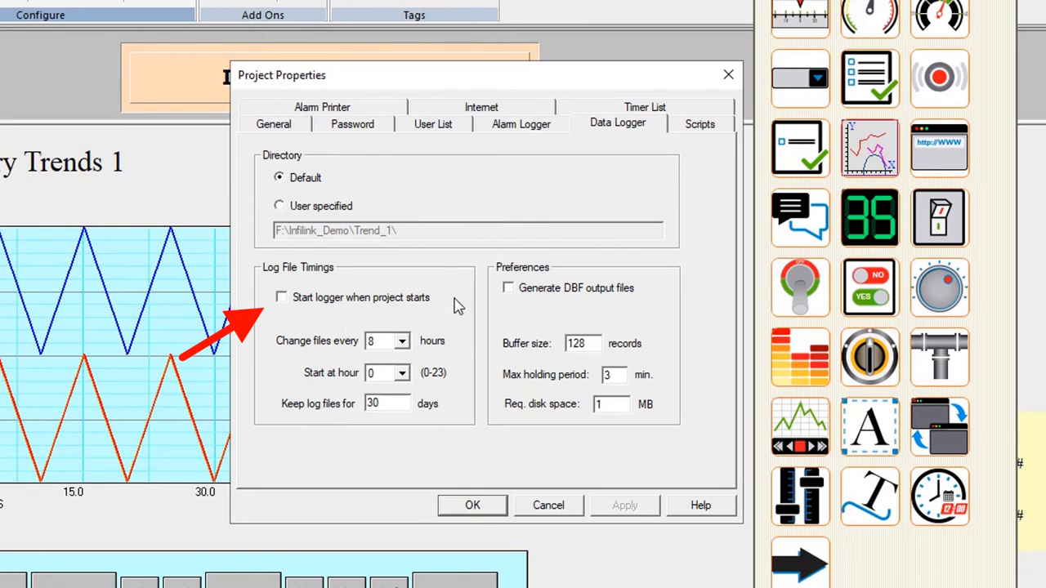
pyautogui.click(281, 297)
pyautogui.click(614, 508)
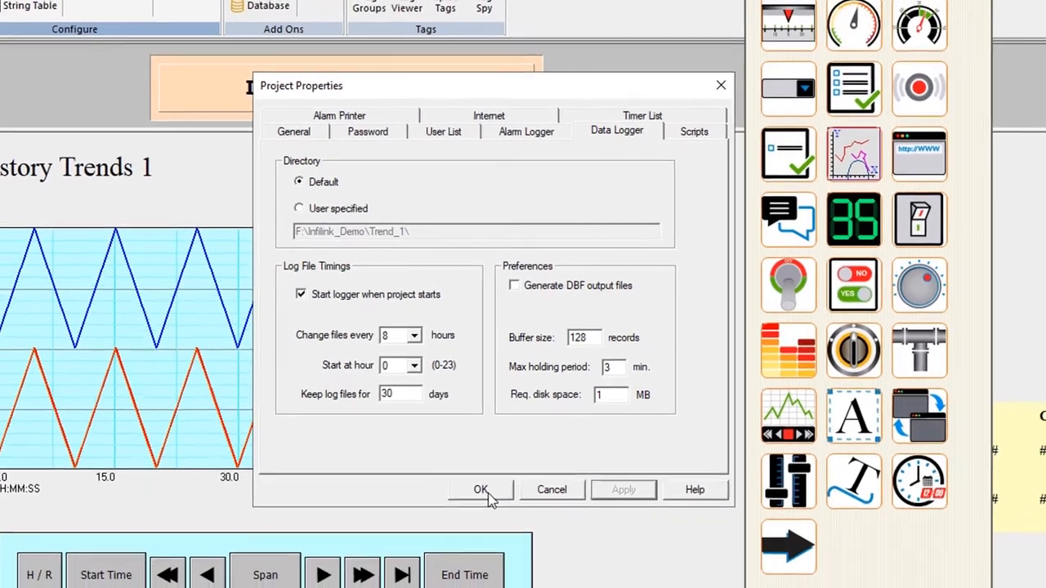
pyautogui.click(480, 509)
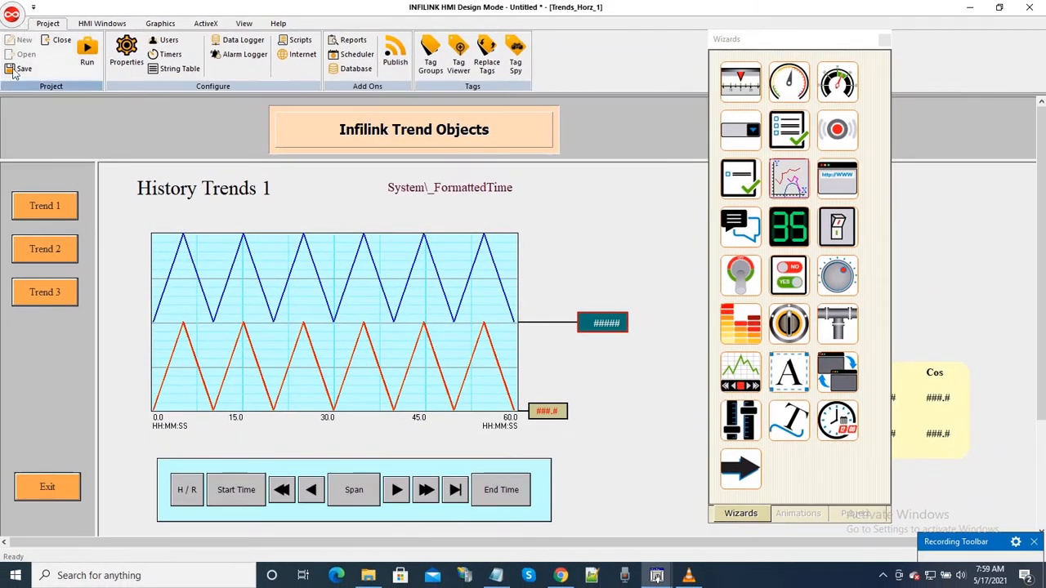
pyautogui.click(13, 71)
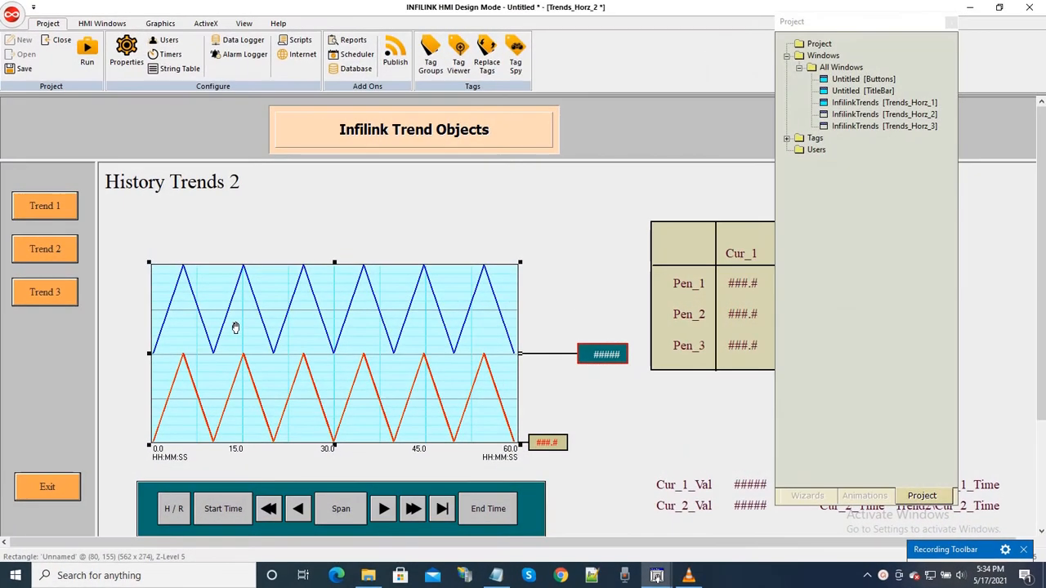
# Step: In the History Trends 2 trend viewer's cursor properties, assign the tag Trend2\Cur_1_Time to Cursor 1's time
pyautogui.rightClick(235, 327)
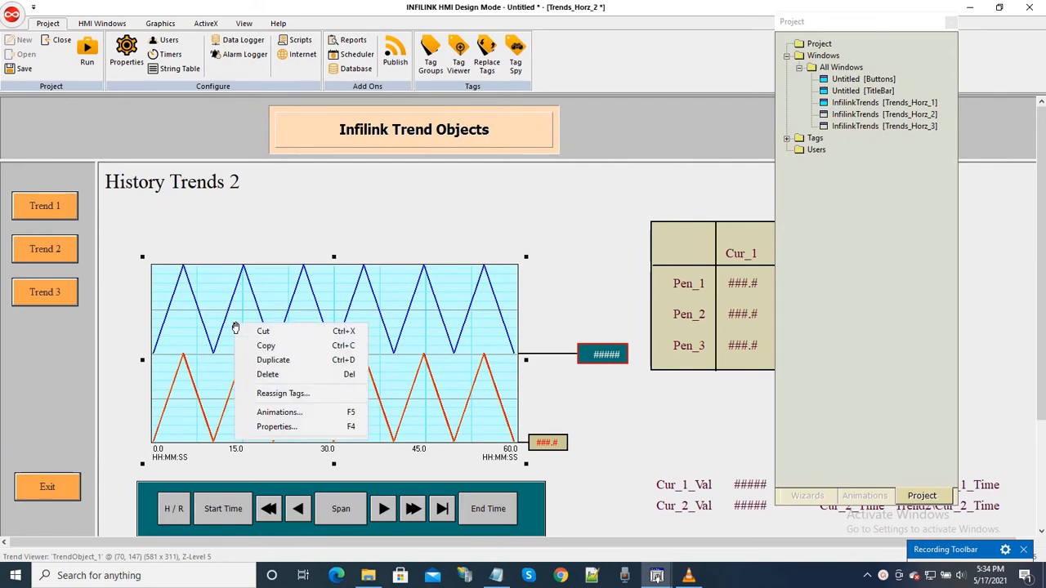
pyautogui.click(274, 426)
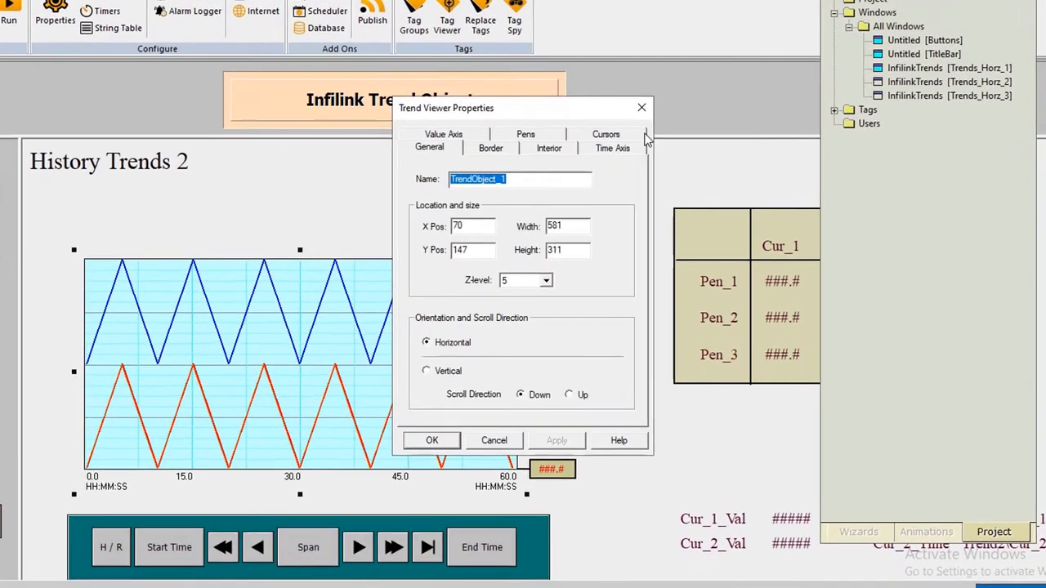
pyautogui.click(631, 135)
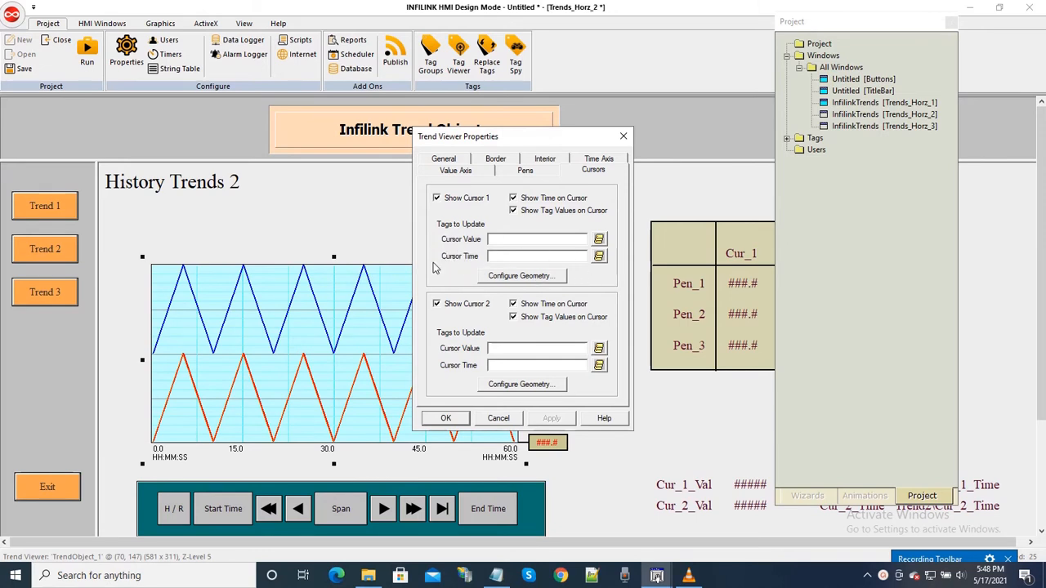
pyautogui.click(556, 256)
pyautogui.click(599, 258)
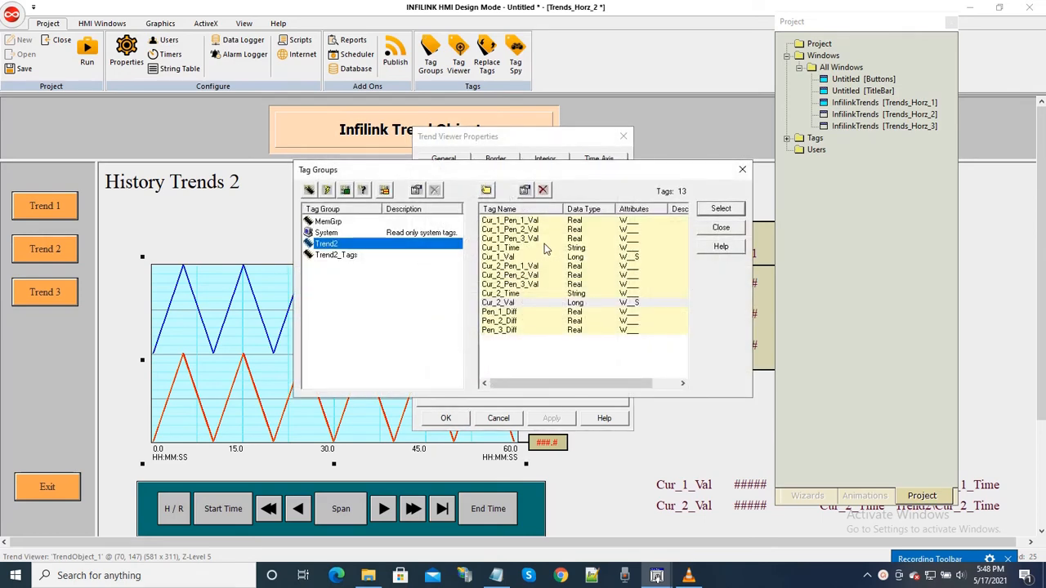
pyautogui.doubleClick(502, 249)
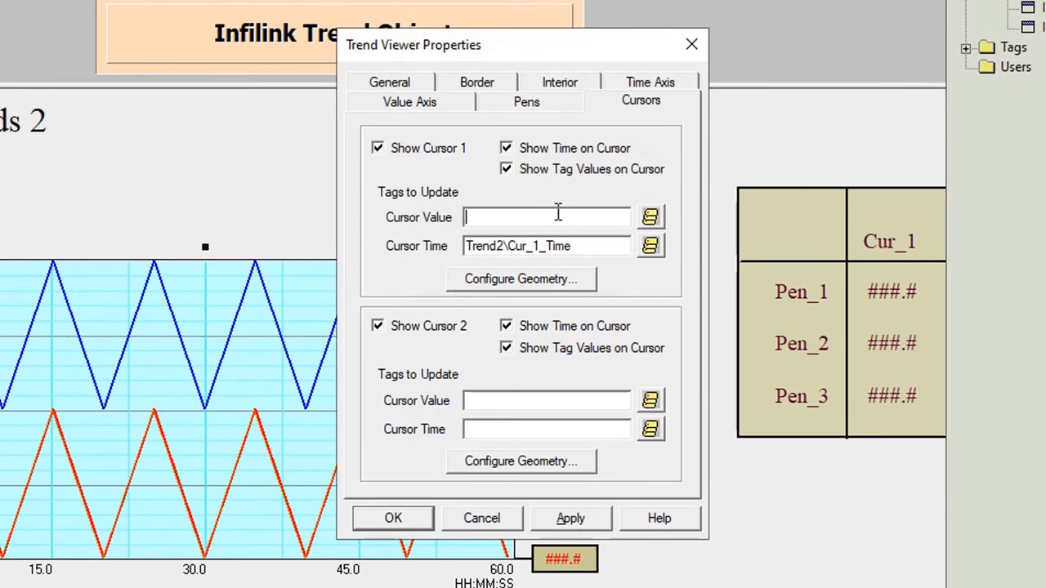
# Step: Assign the tag Trend2\Cur_1_Val to Cursor 1's value and accept the trend viewer properties
pyautogui.click(650, 217)
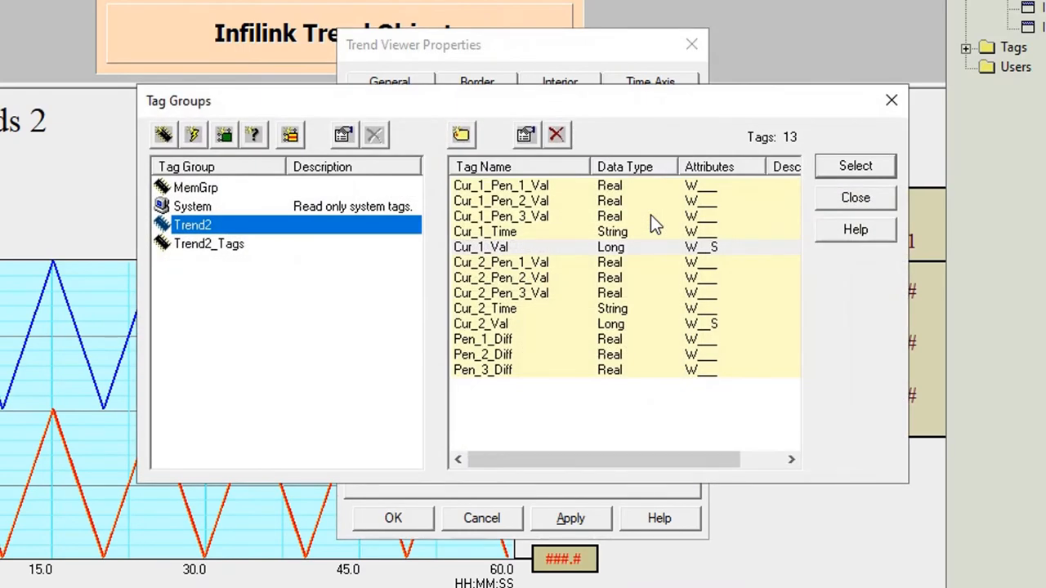
pyautogui.doubleClick(493, 245)
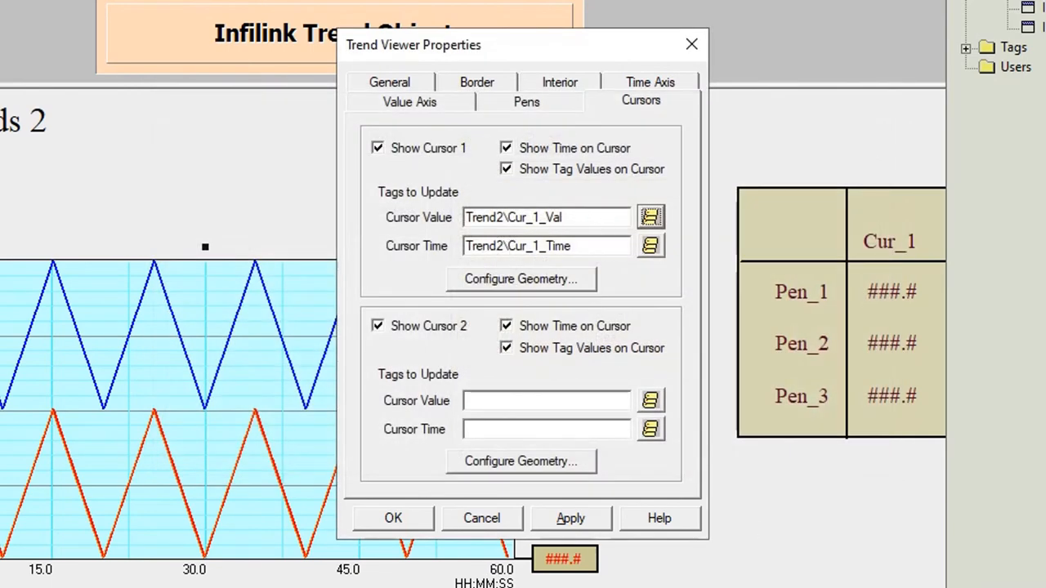
pyautogui.click(651, 400)
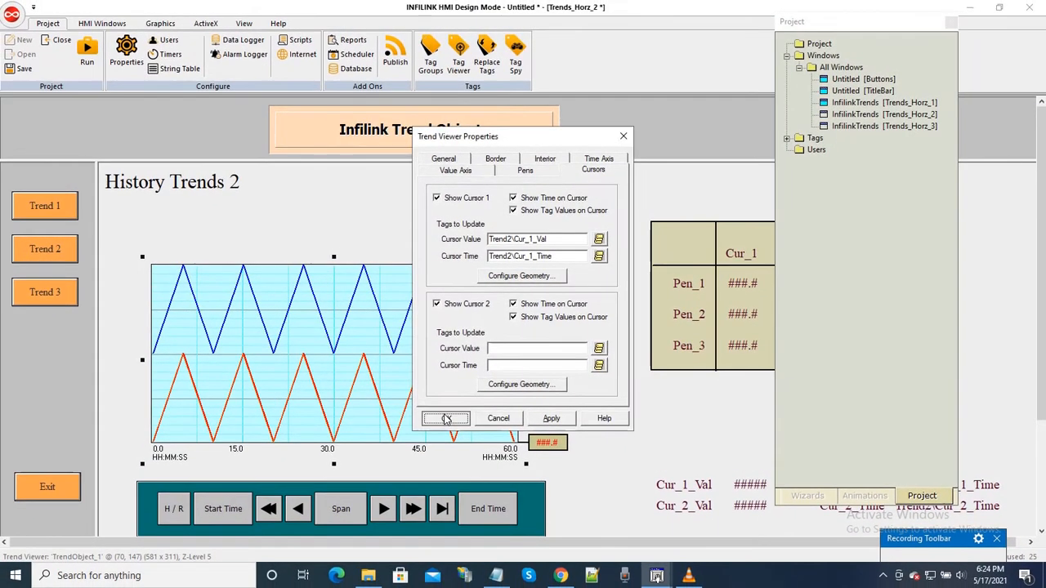
pyautogui.click(446, 418)
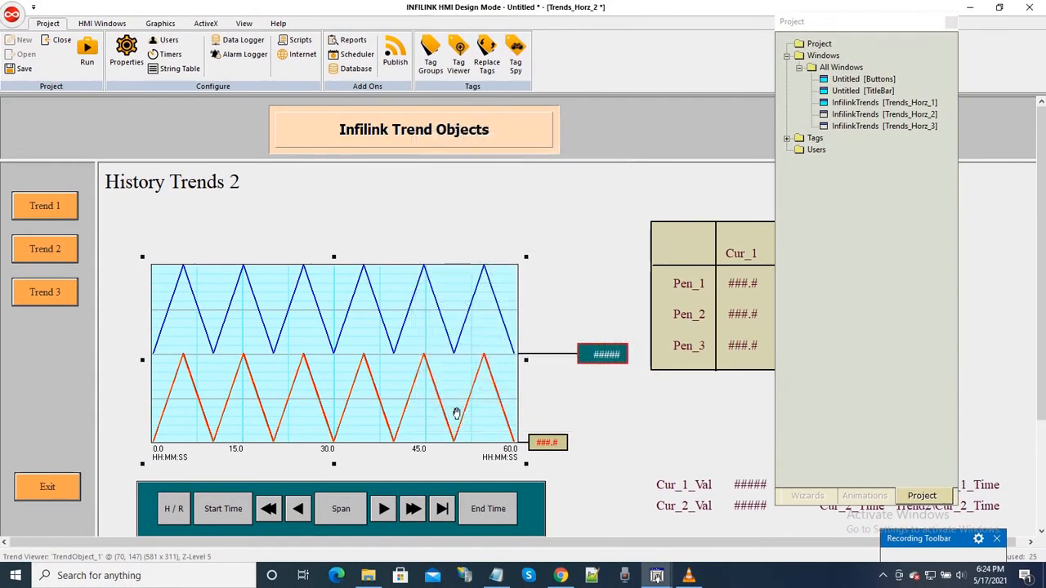
# Step: Examine the on-data-change script of the Cur_1_Val tag in the Trend2 group, using the advanced script editor
pyautogui.click(438, 70)
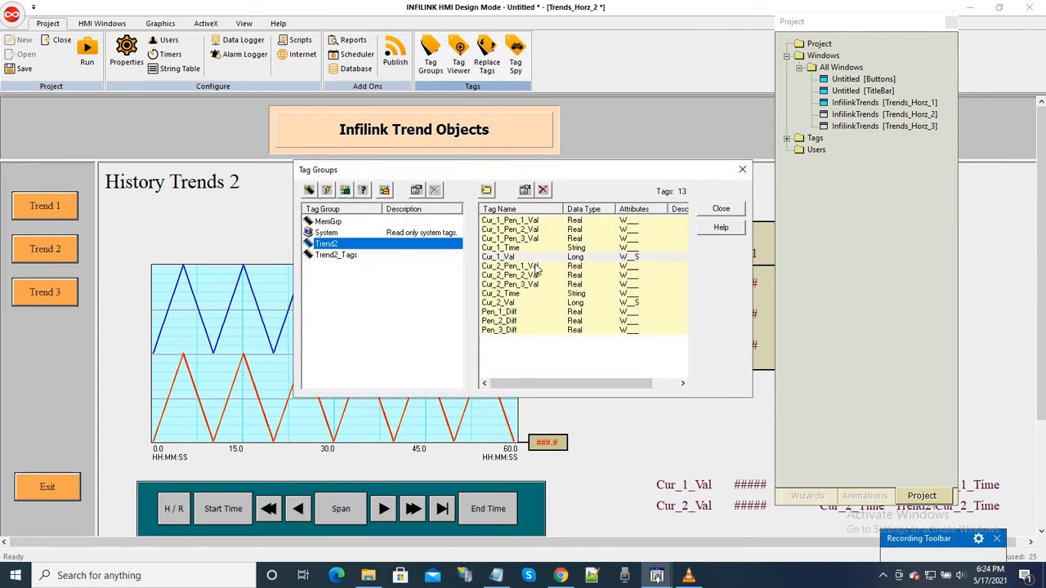
pyautogui.doubleClick(496, 255)
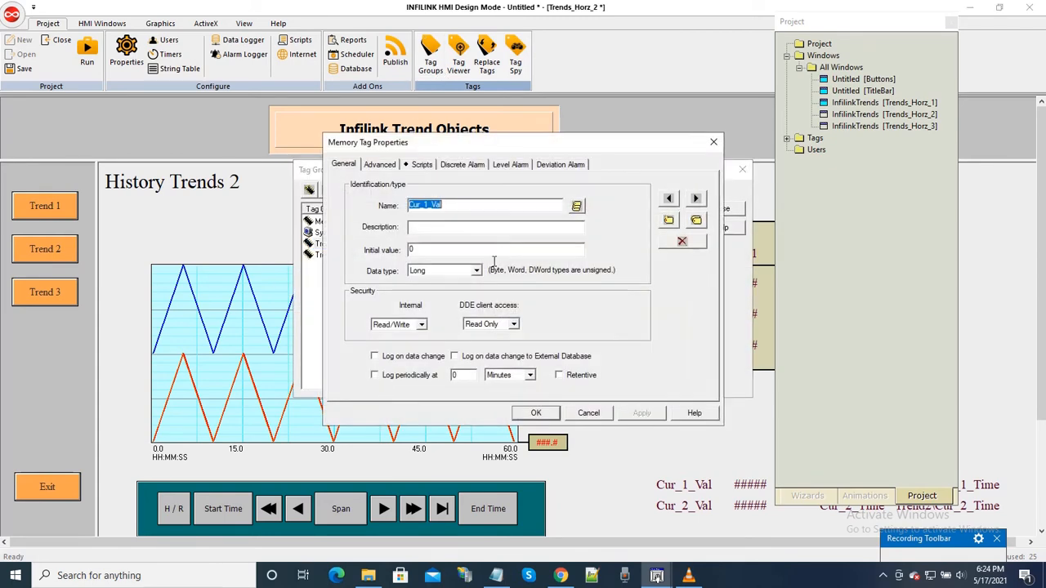
pyautogui.click(421, 166)
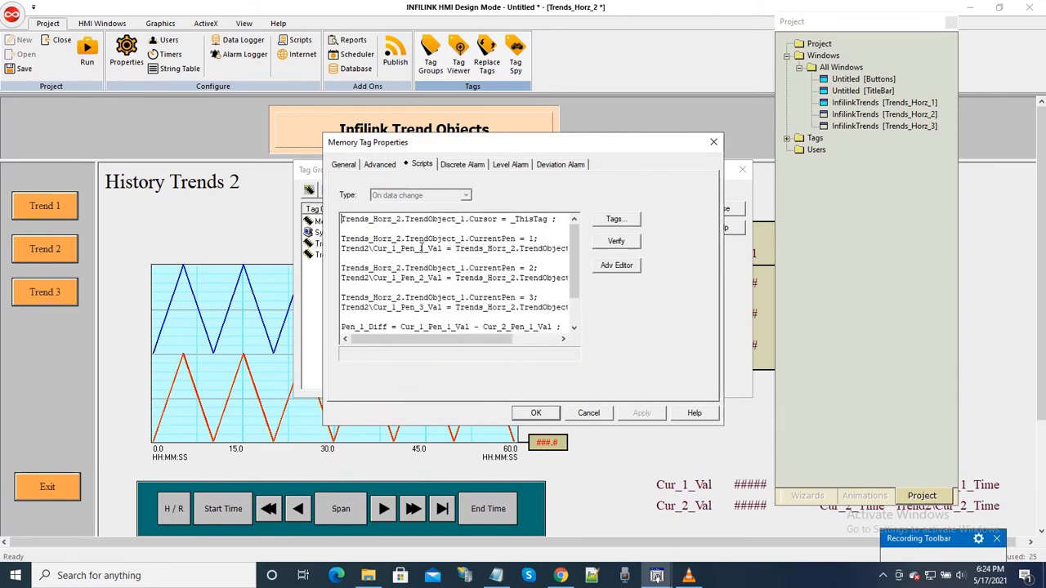
pyautogui.scroll(-1, 444, 245)
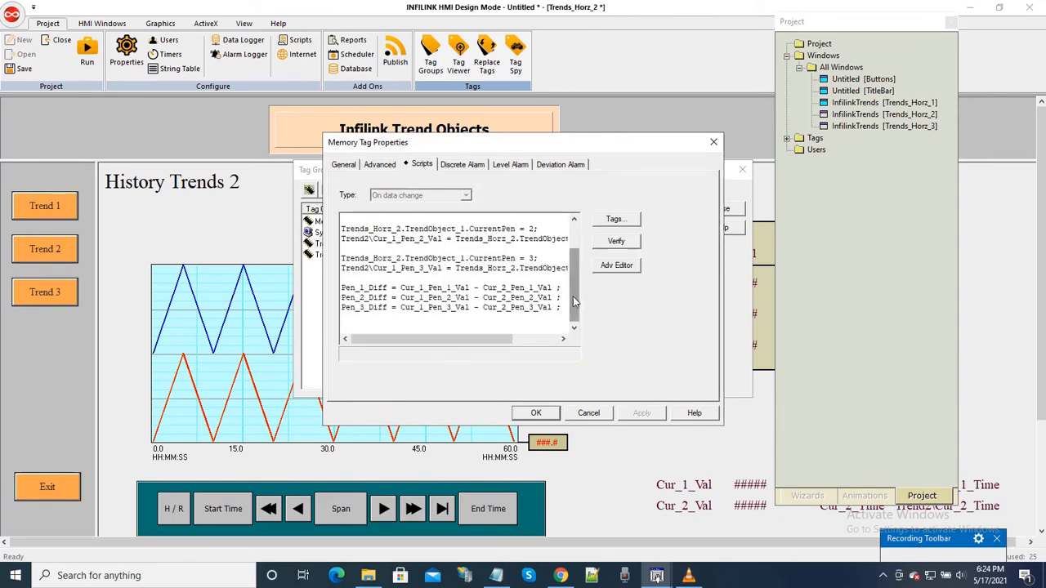
pyautogui.scroll(2, 565, 301)
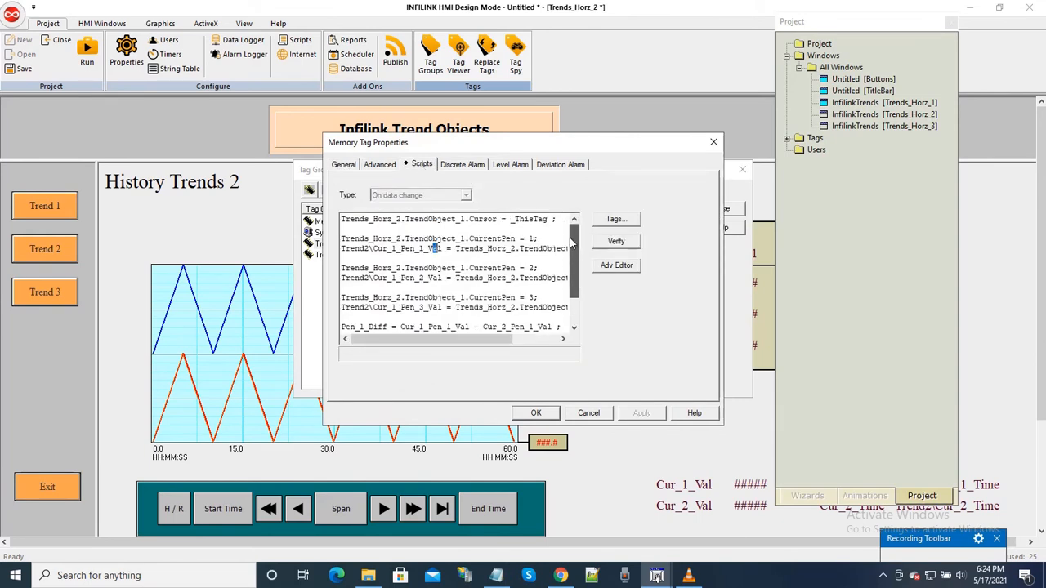
pyautogui.click(616, 266)
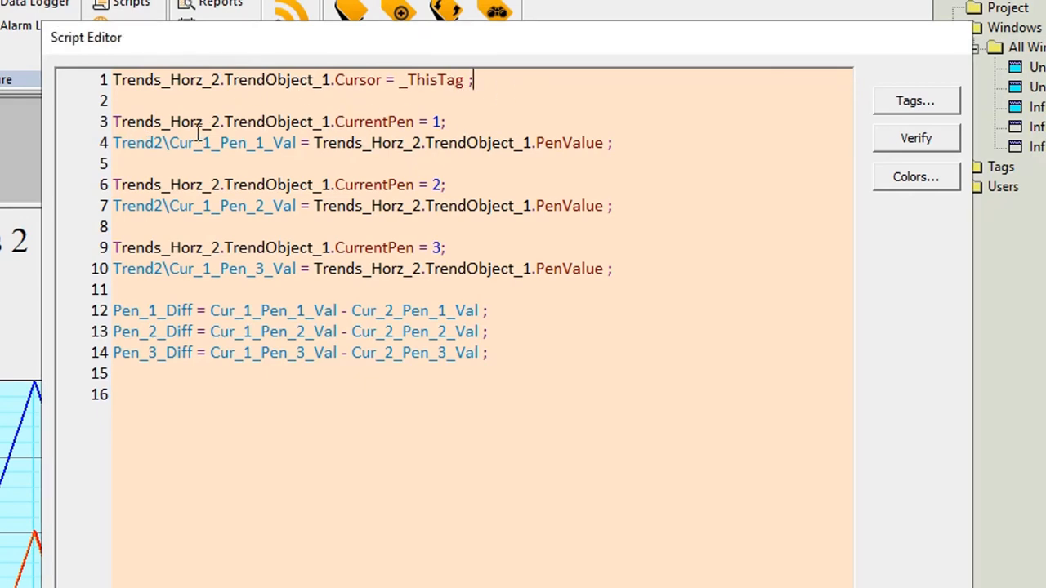
pyautogui.click(456, 121)
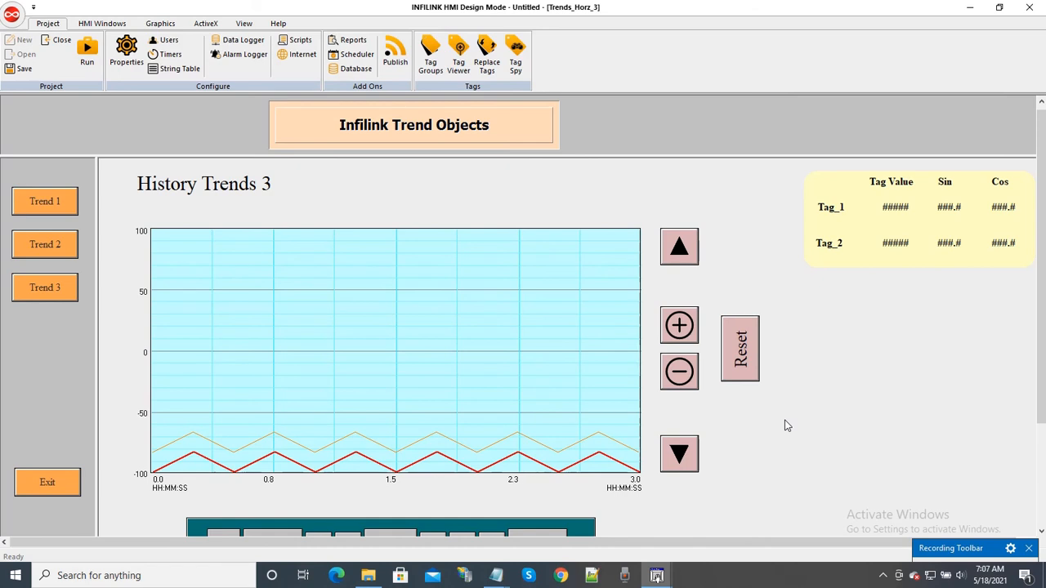
pyautogui.click(680, 258)
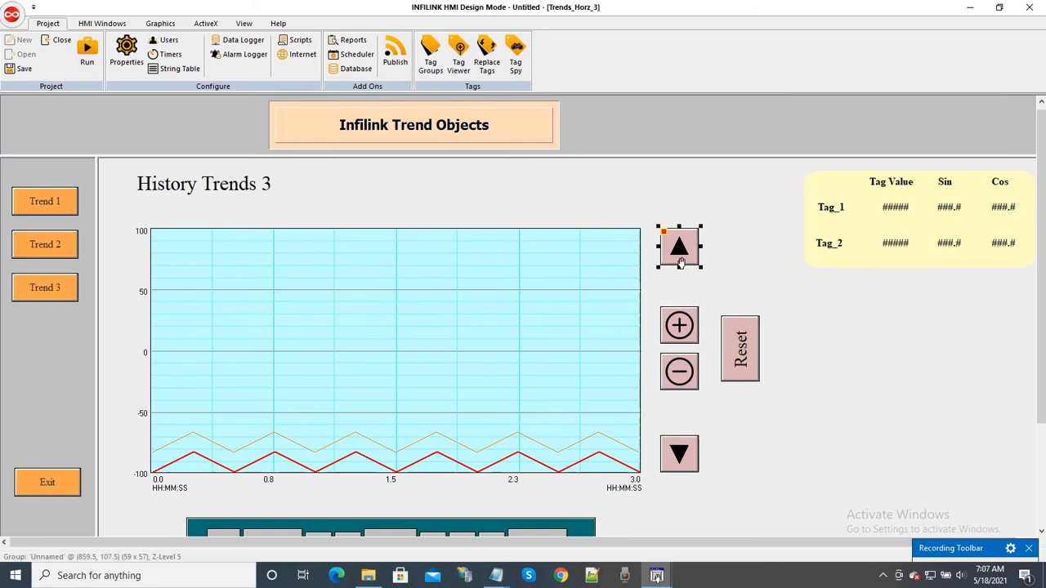
pyautogui.rightClick(681, 262)
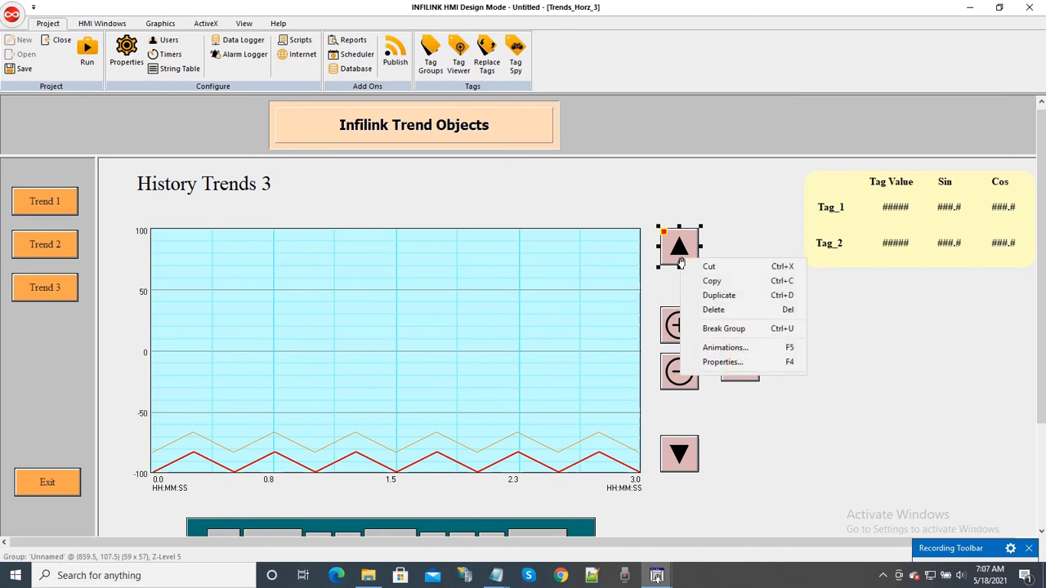
pyautogui.click(722, 362)
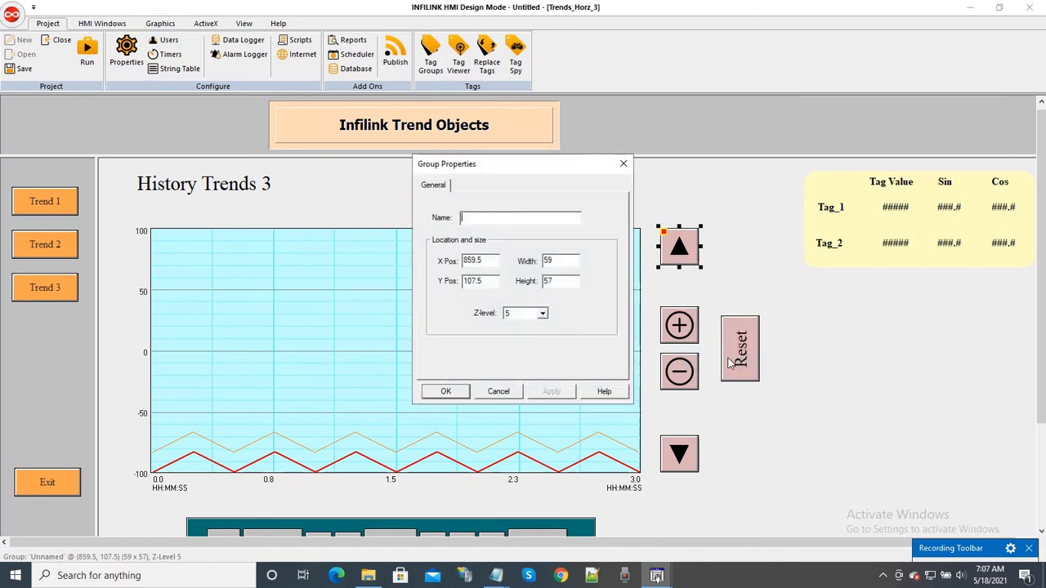
pyautogui.click(500, 391)
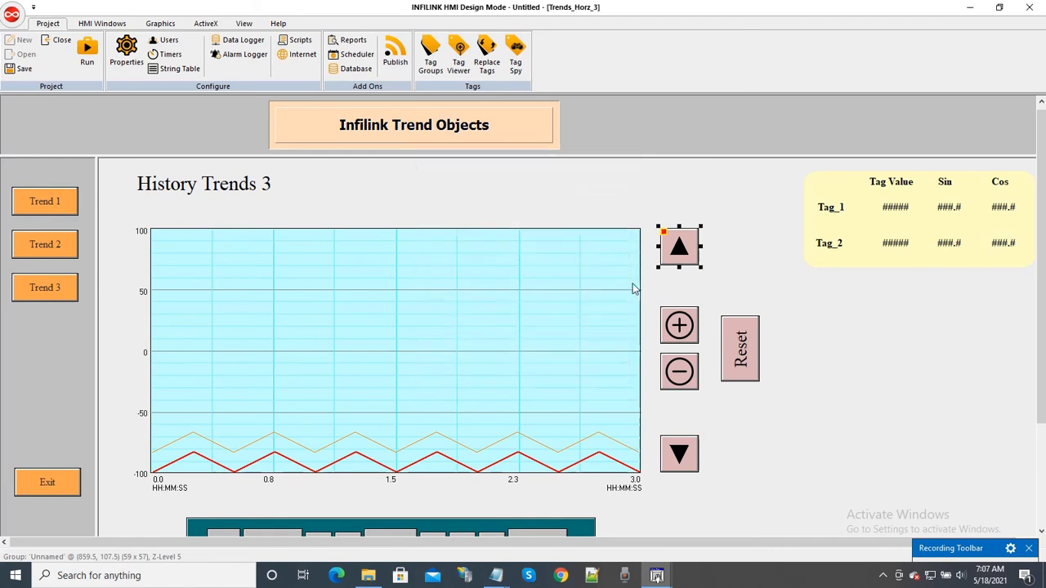
# Step: Examine the Take Action script of the up-arrow button beside the History Trends 3 chart in the advanced script editor
pyautogui.rightClick(676, 258)
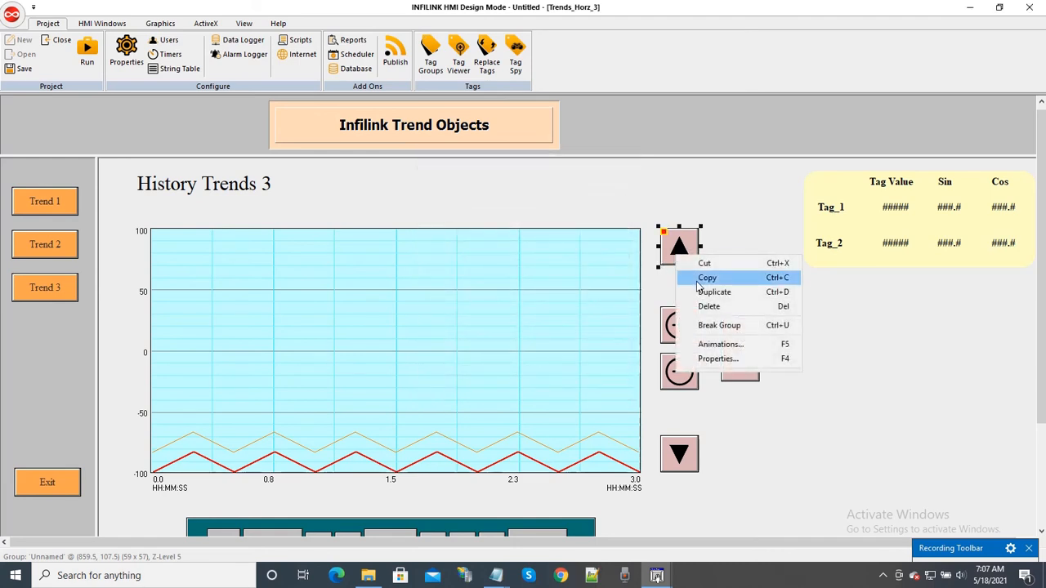
pyautogui.click(695, 344)
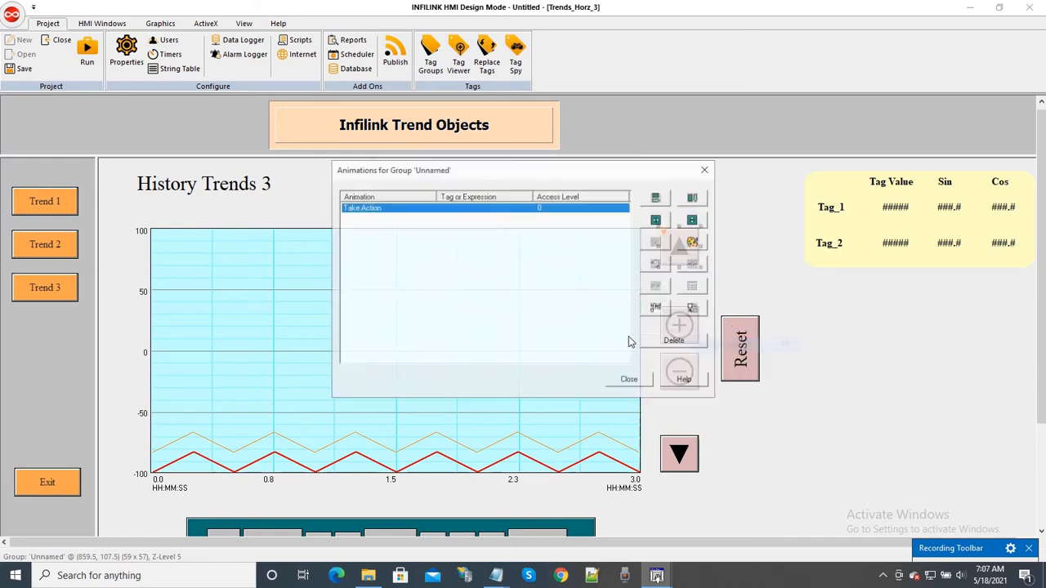
pyautogui.doubleClick(464, 208)
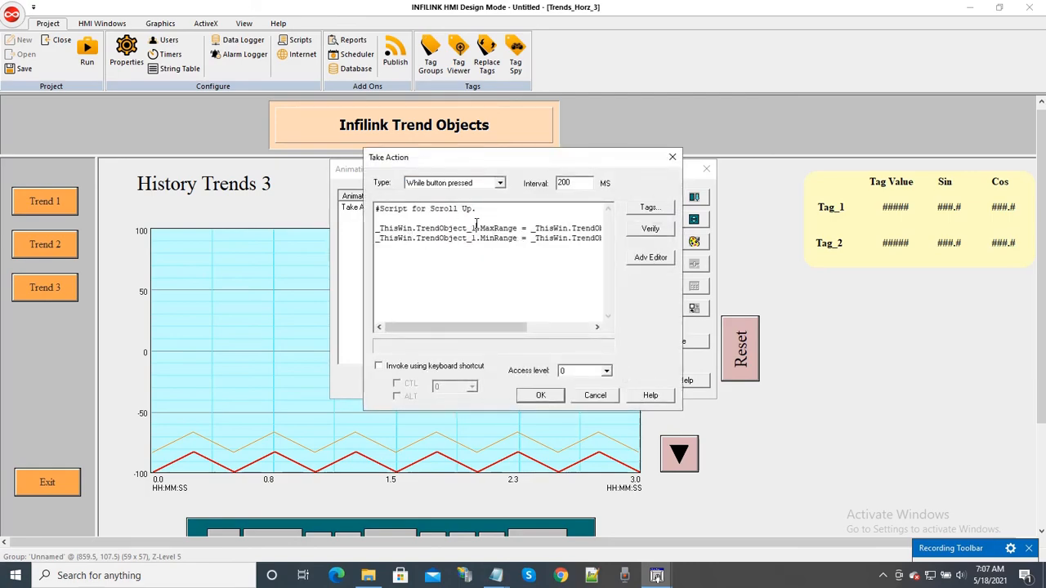
pyautogui.click(646, 257)
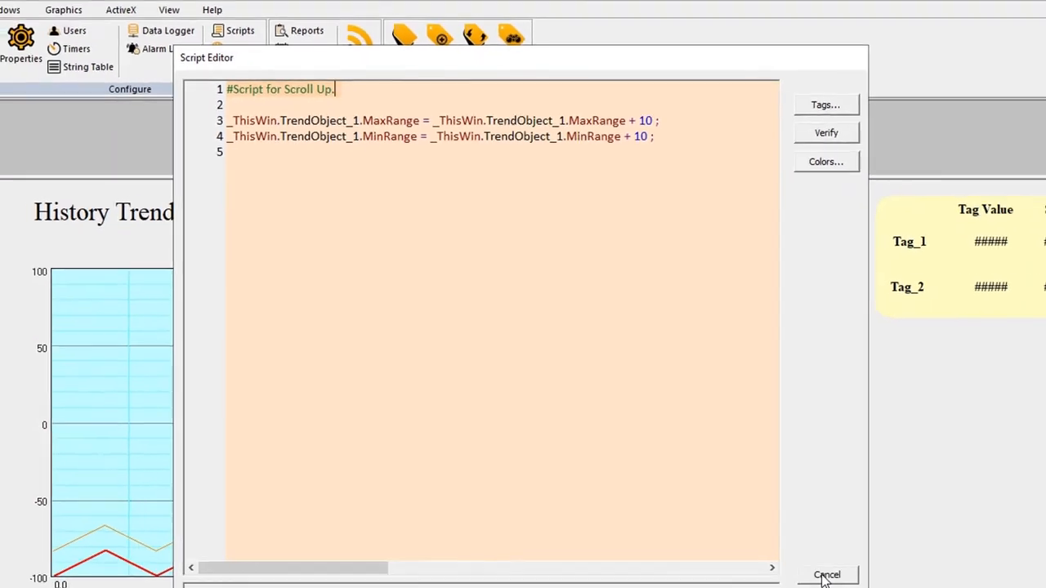
pyautogui.click(786, 510)
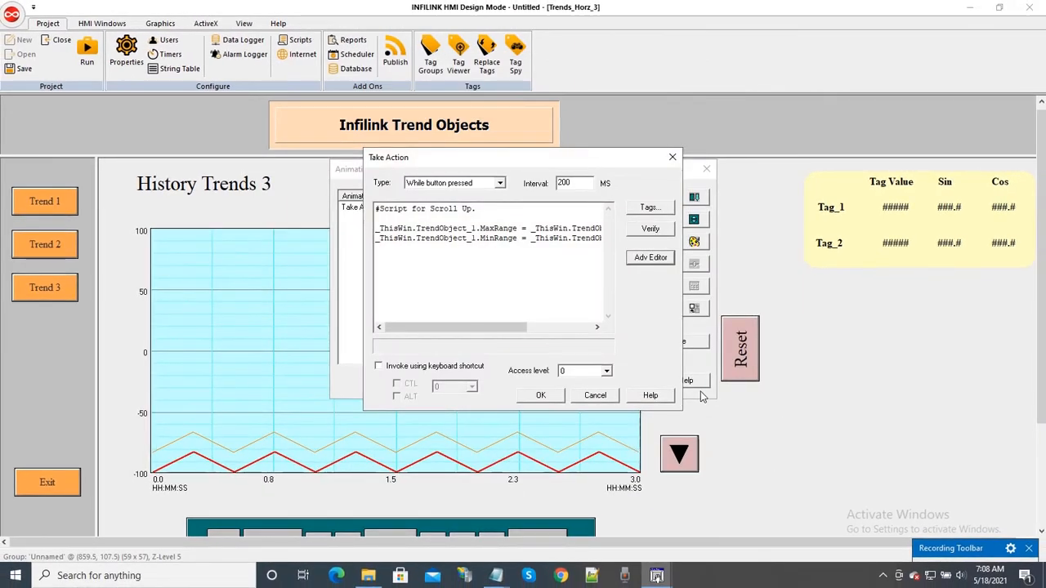
pyautogui.click(595, 396)
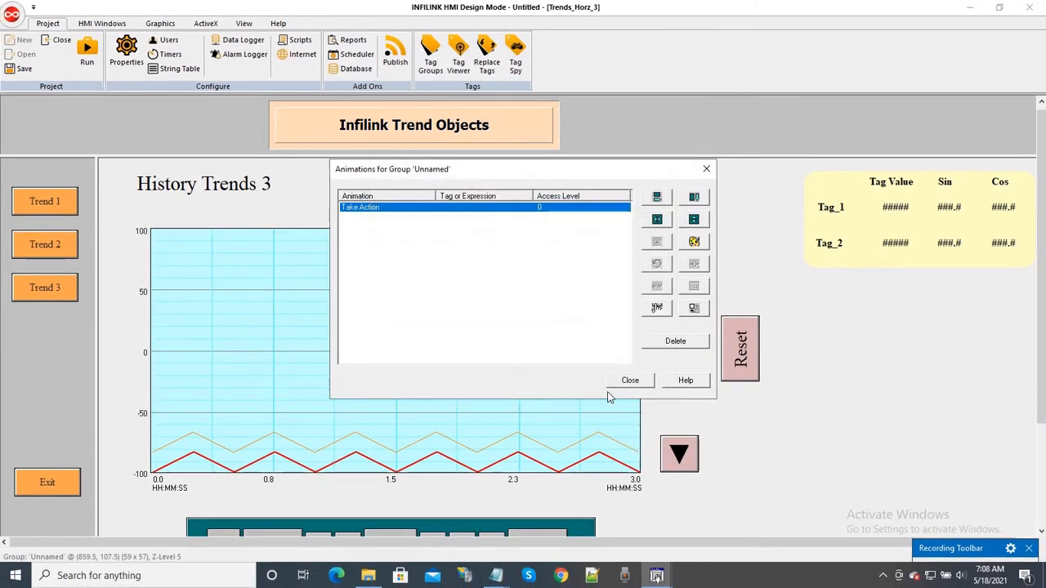
pyautogui.click(618, 385)
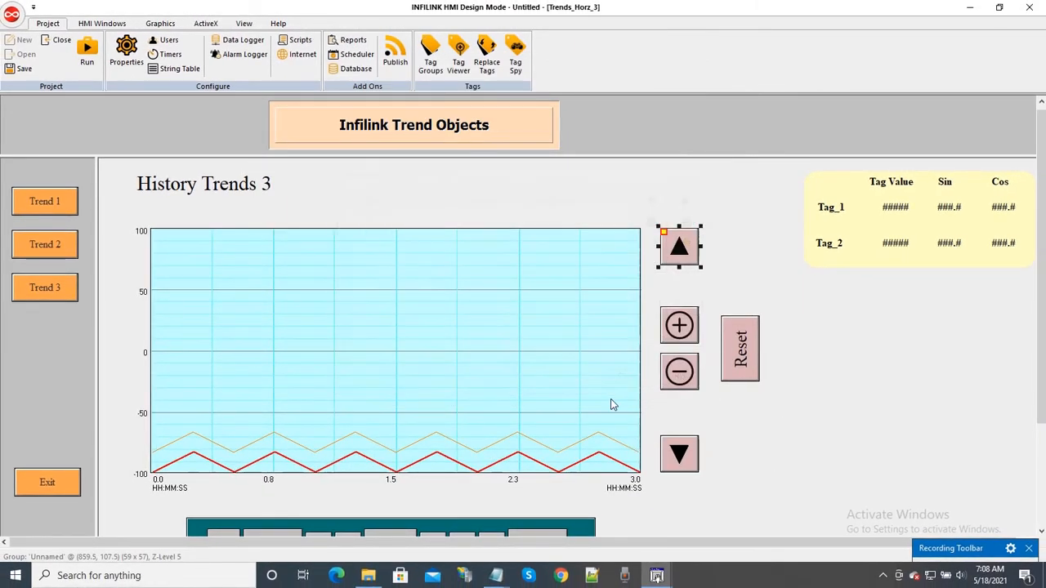
# Step: Examine the down-arrow button's Take Action script in the advanced editor, leaving its animations as they are
pyautogui.rightClick(688, 464)
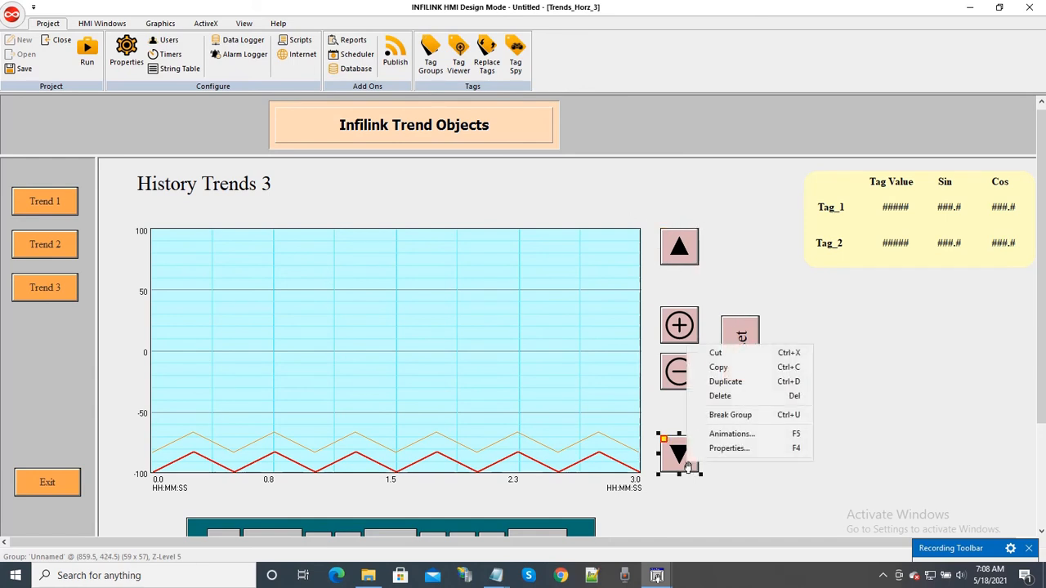
pyautogui.click(730, 434)
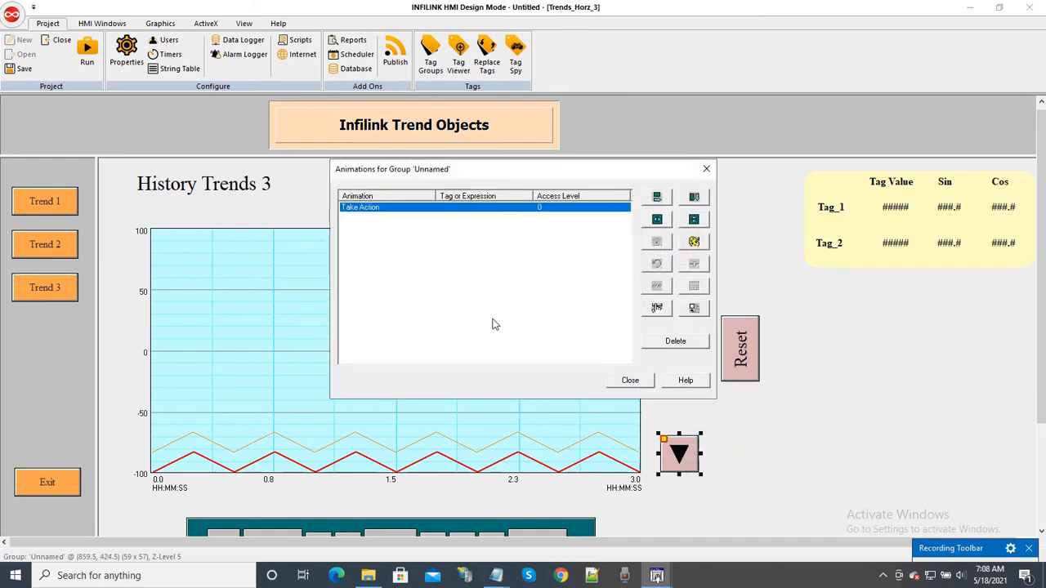
pyautogui.doubleClick(445, 209)
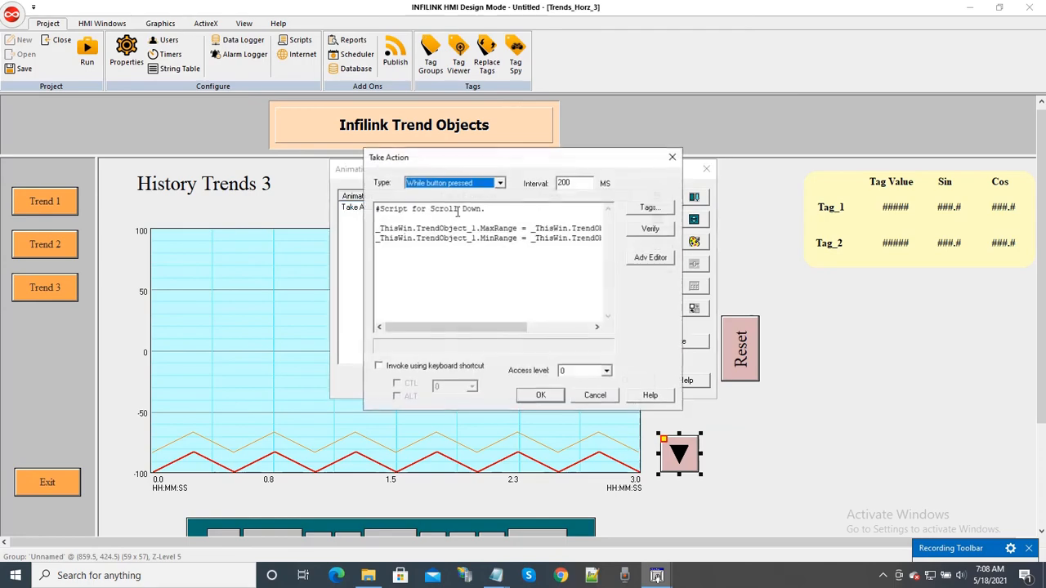
pyautogui.click(647, 257)
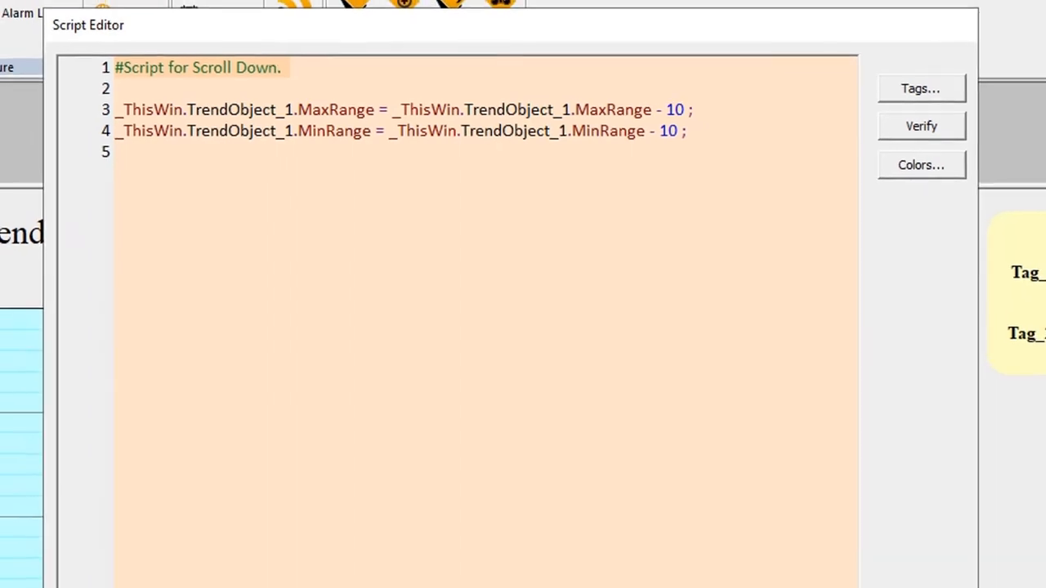
pyautogui.click(819, 573)
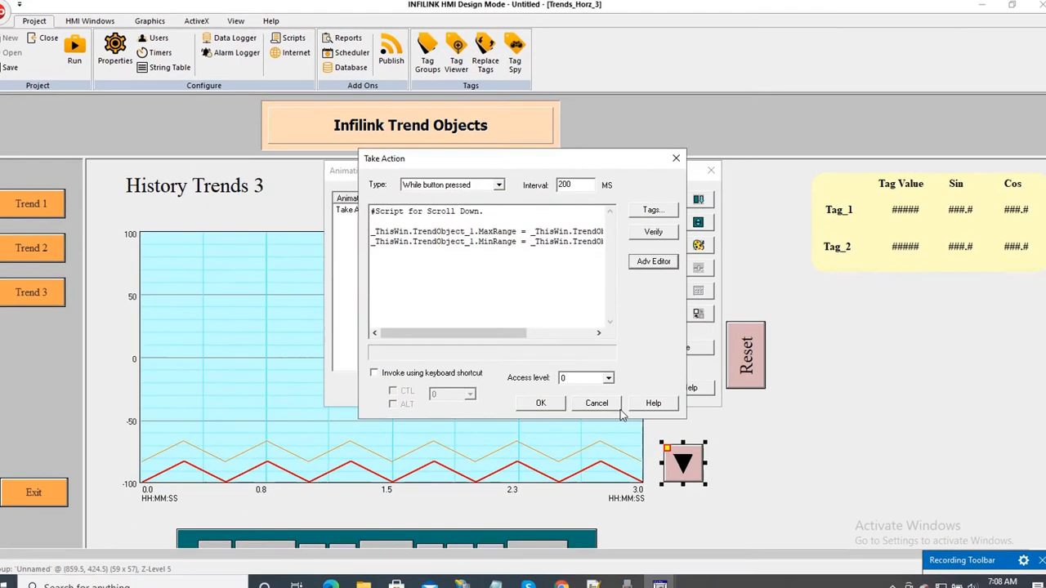
pyautogui.click(601, 426)
pyautogui.click(630, 381)
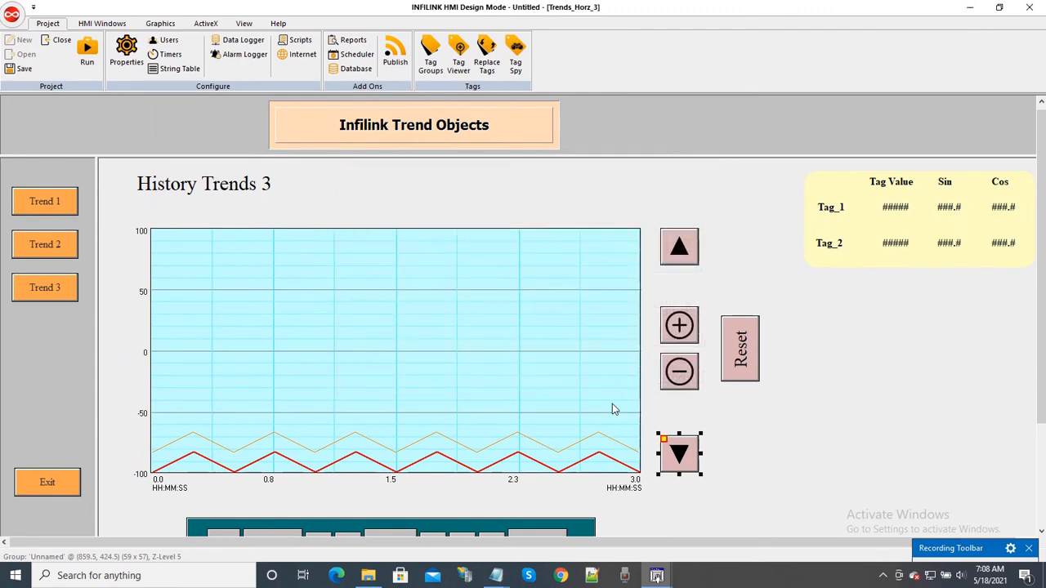
# Step: Examine the Take Action script behind the plus button of the History Trends 3 chart in the advanced editor
pyautogui.click(683, 338)
pyautogui.rightClick(681, 335)
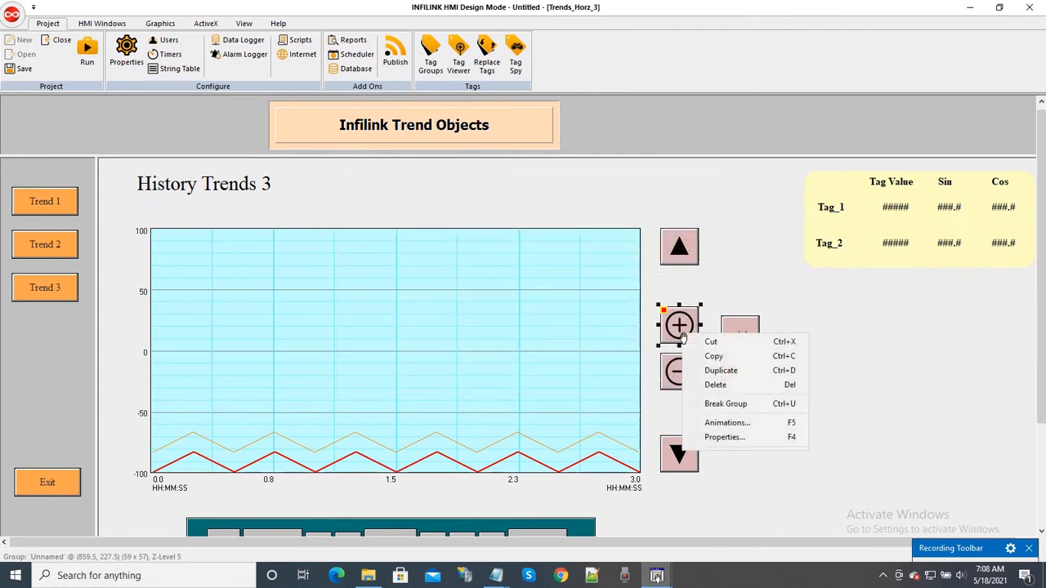
pyautogui.click(715, 423)
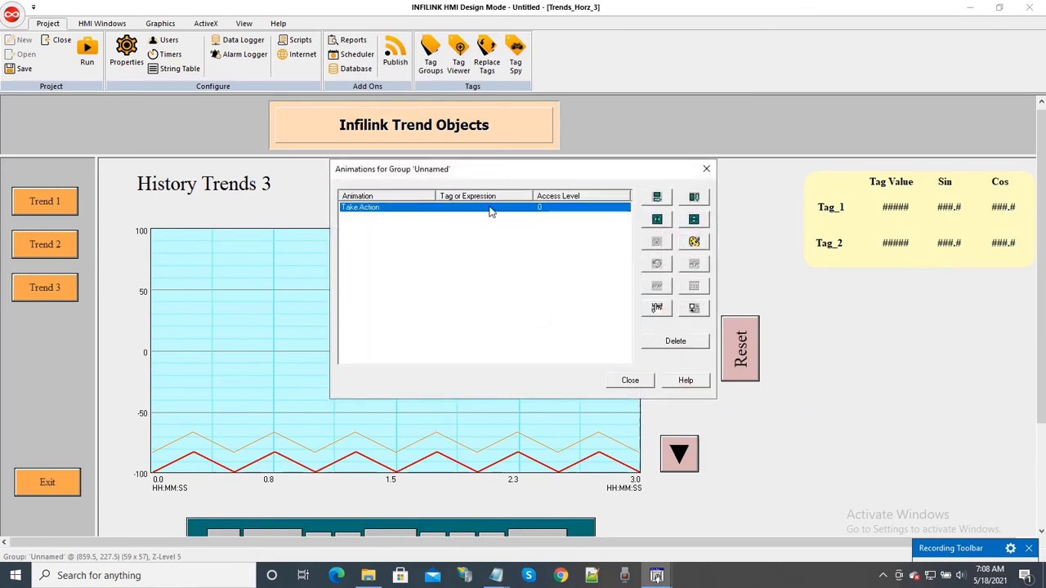
pyautogui.doubleClick(490, 212)
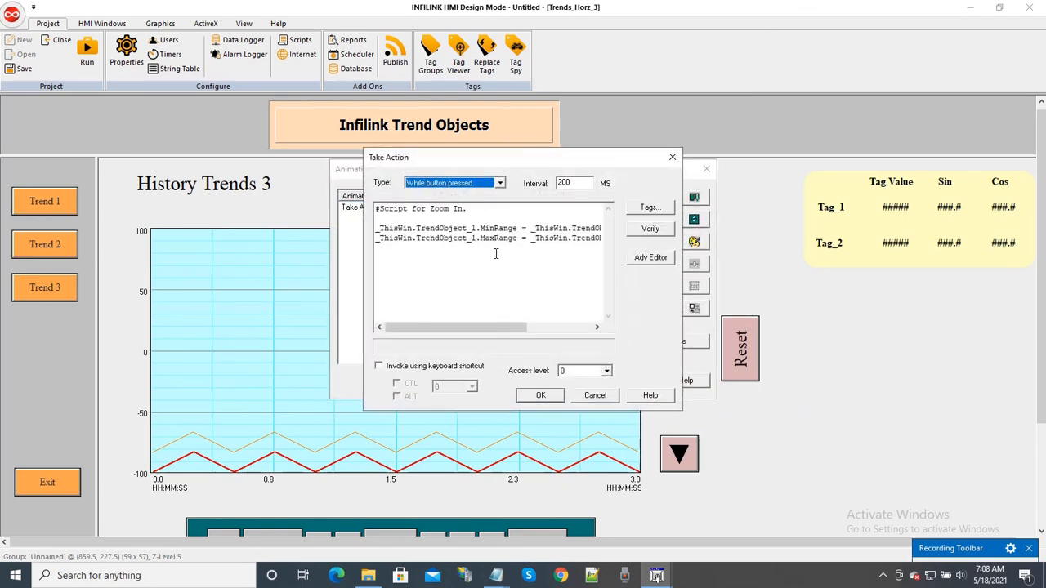
pyautogui.click(645, 256)
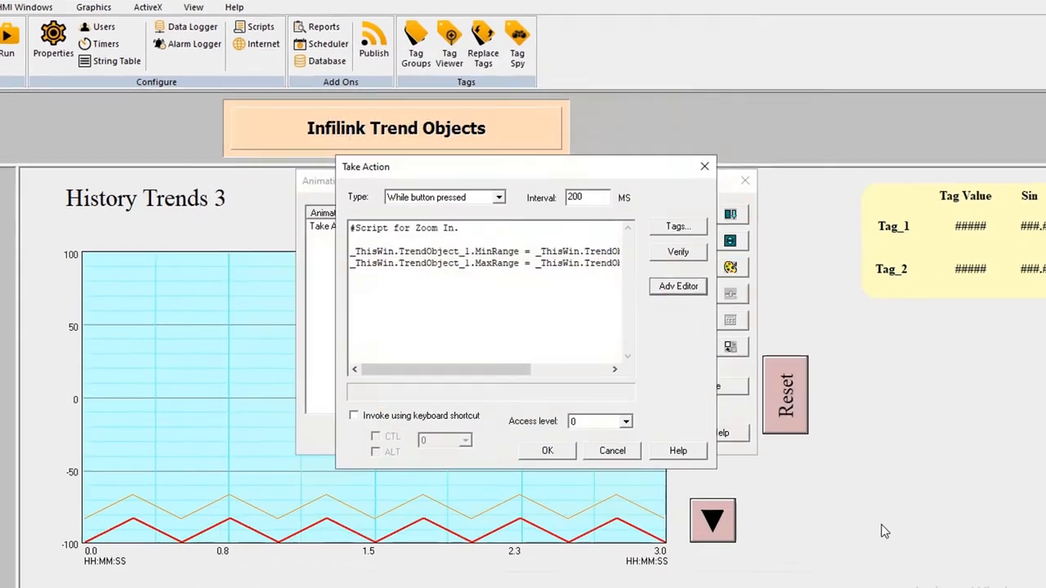
pyautogui.click(617, 450)
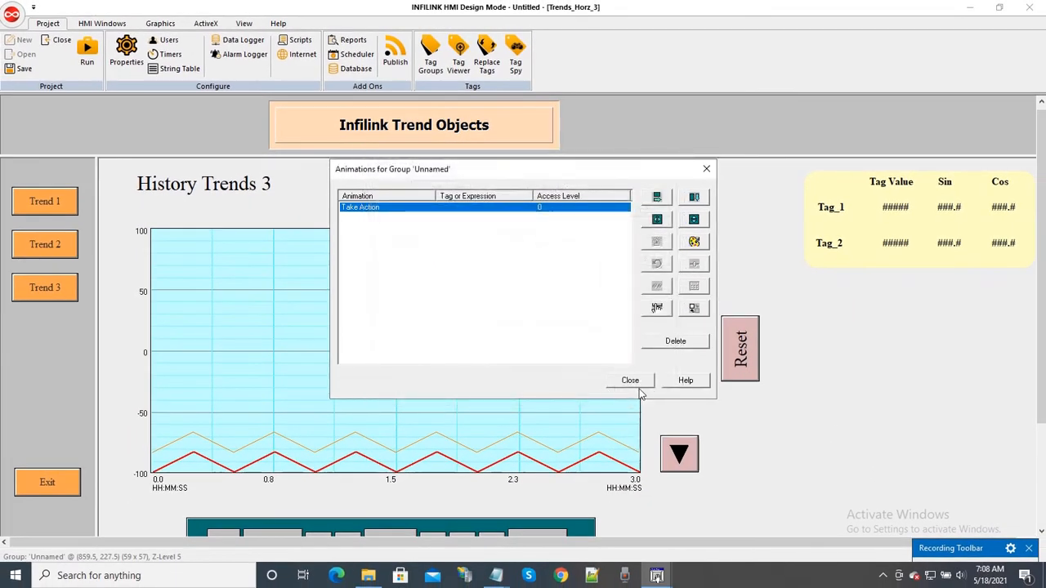
pyautogui.click(633, 381)
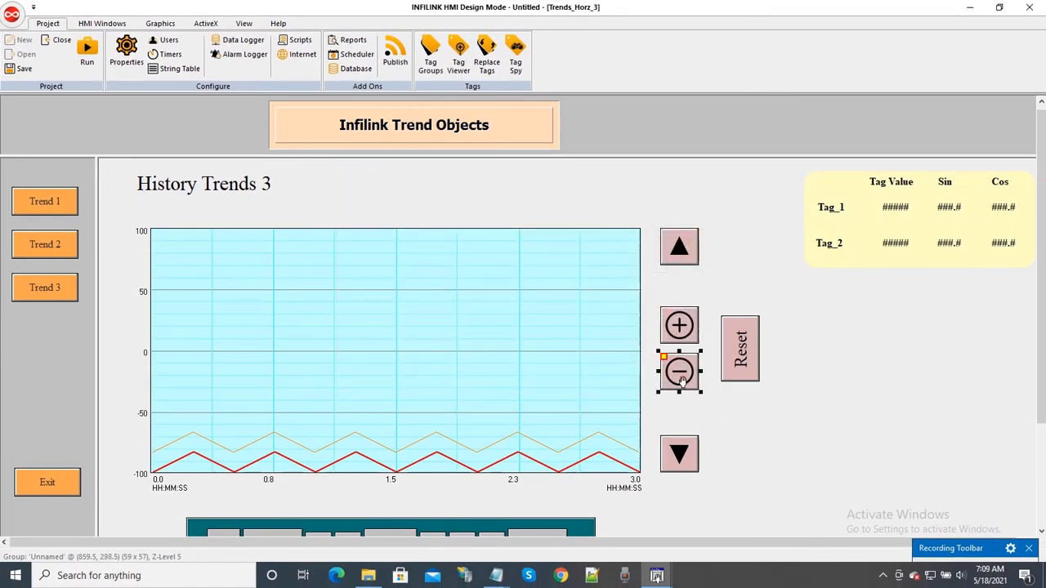
# Step: Examine the minus button's Take Action script in the advanced editor and close its animations
pyautogui.rightClick(683, 381)
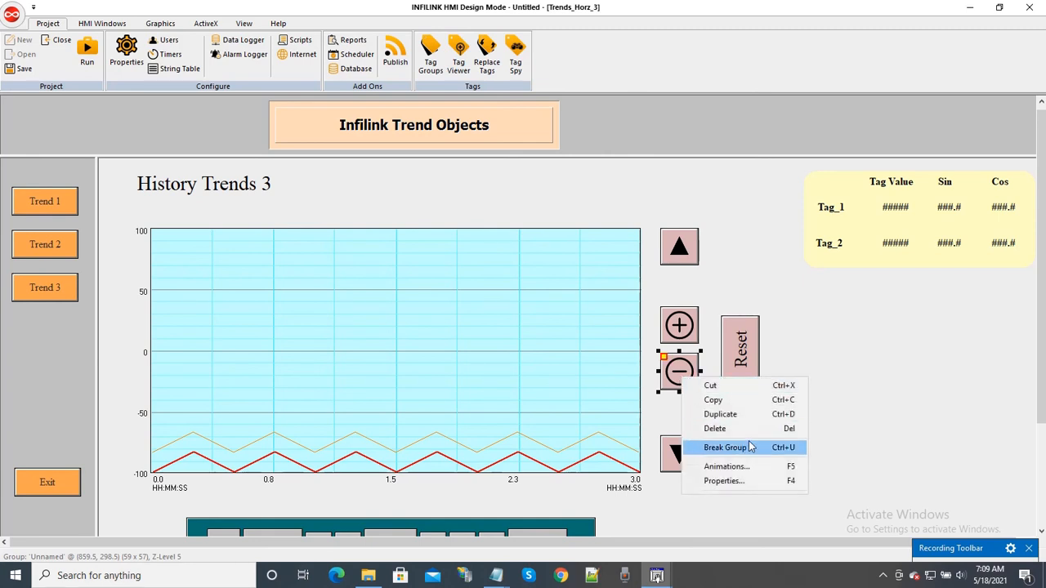
pyautogui.click(726, 466)
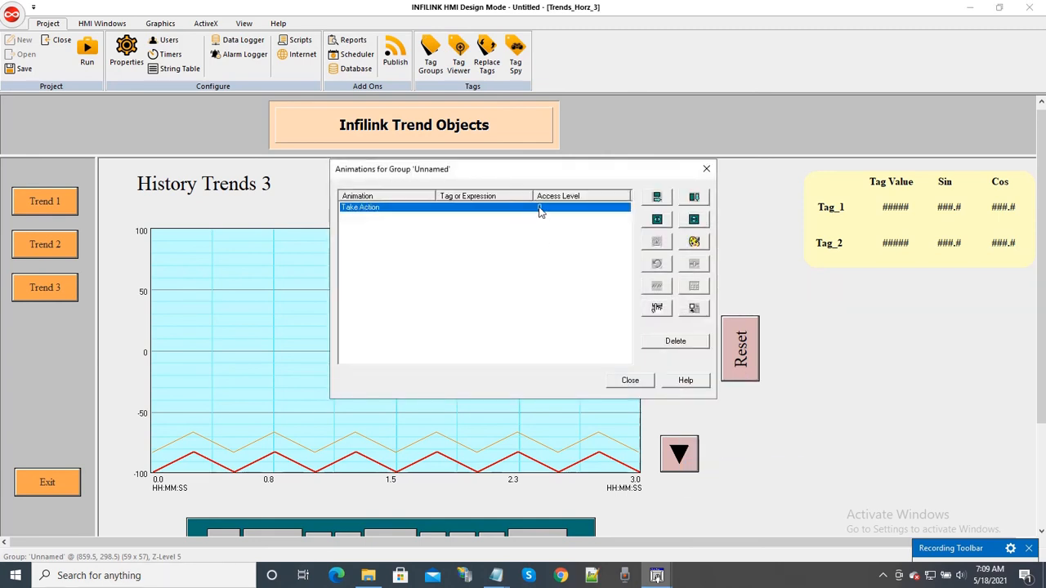
pyautogui.doubleClick(539, 209)
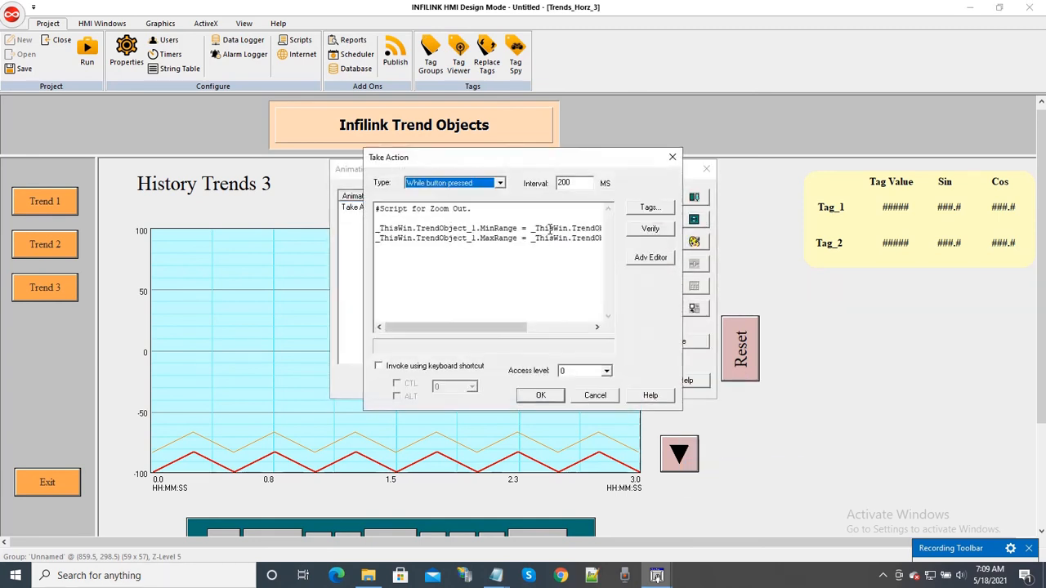
pyautogui.click(651, 259)
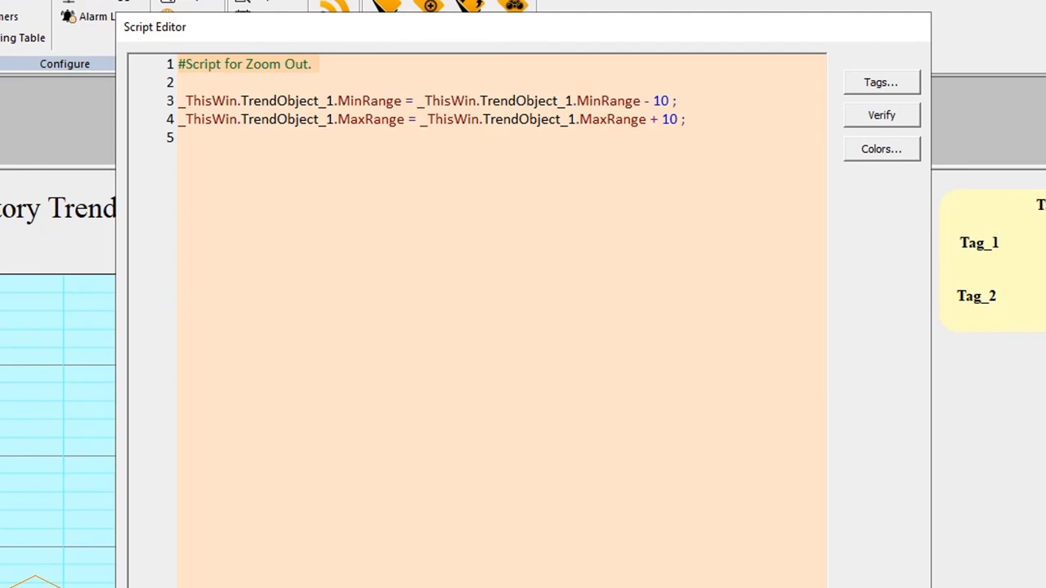
pyautogui.click(654, 581)
pyautogui.click(644, 521)
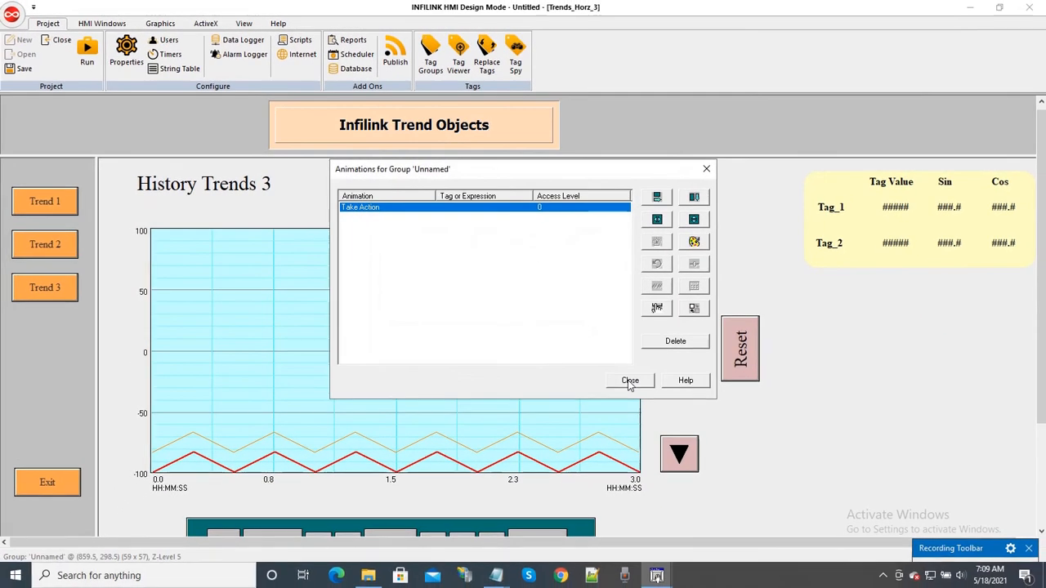
pyautogui.click(630, 381)
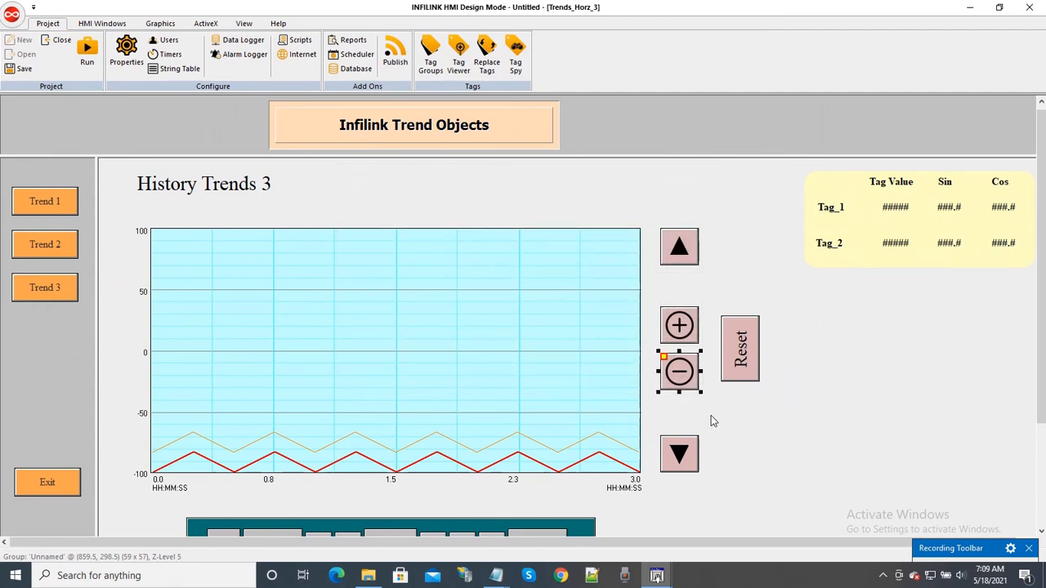
# Step: Examine the Reset button's Take Action script in the advanced editor, close its animations and deselect the button
pyautogui.click(750, 371)
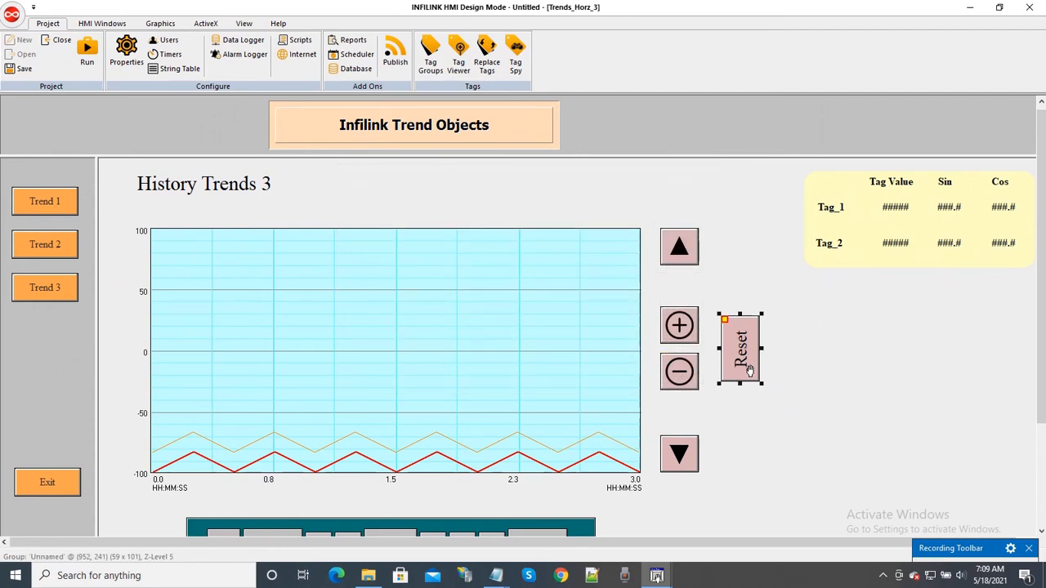
pyautogui.rightClick(750, 371)
pyautogui.click(776, 456)
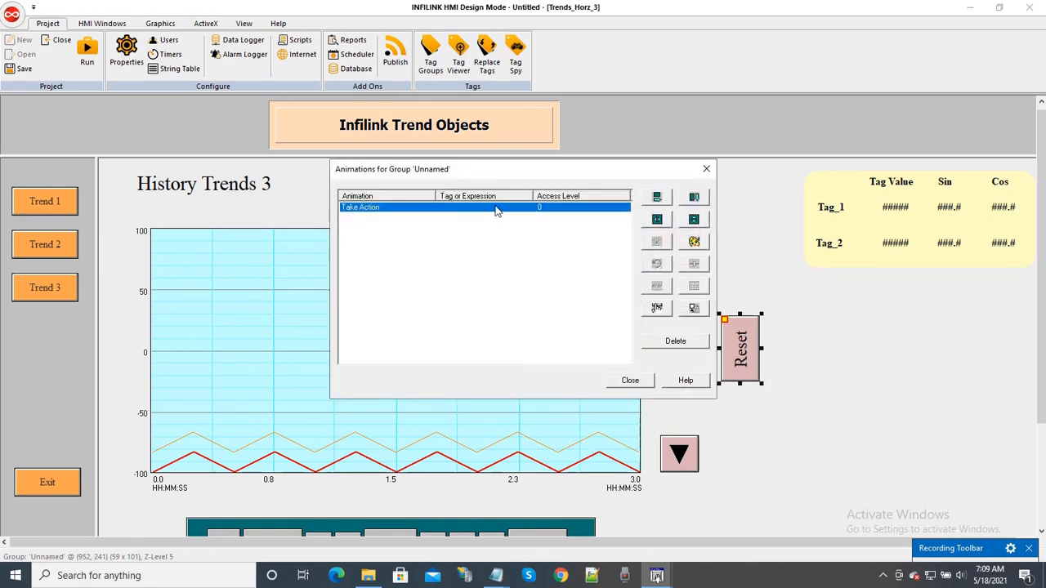
pyautogui.doubleClick(496, 211)
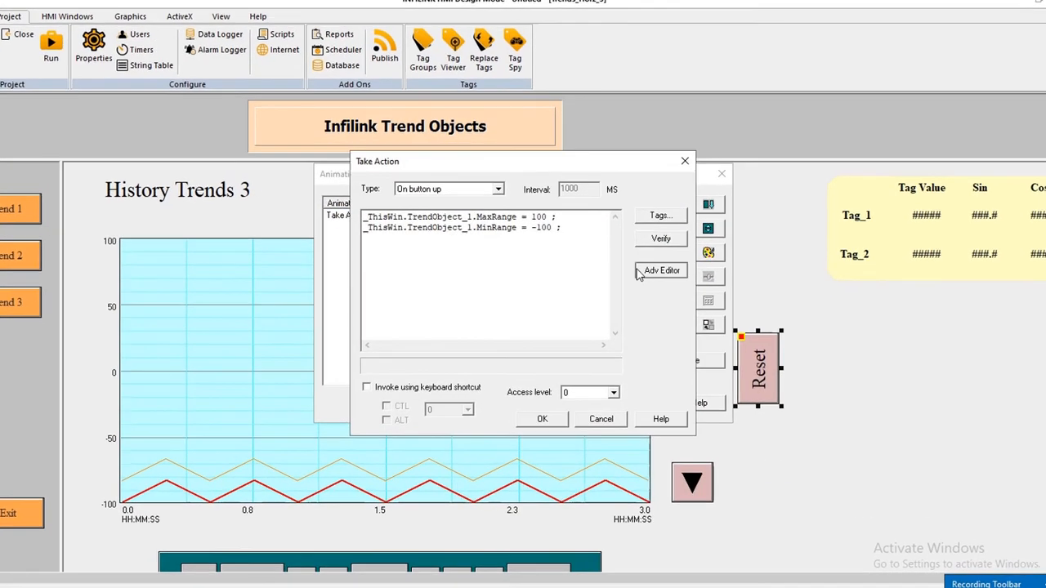
pyautogui.click(642, 272)
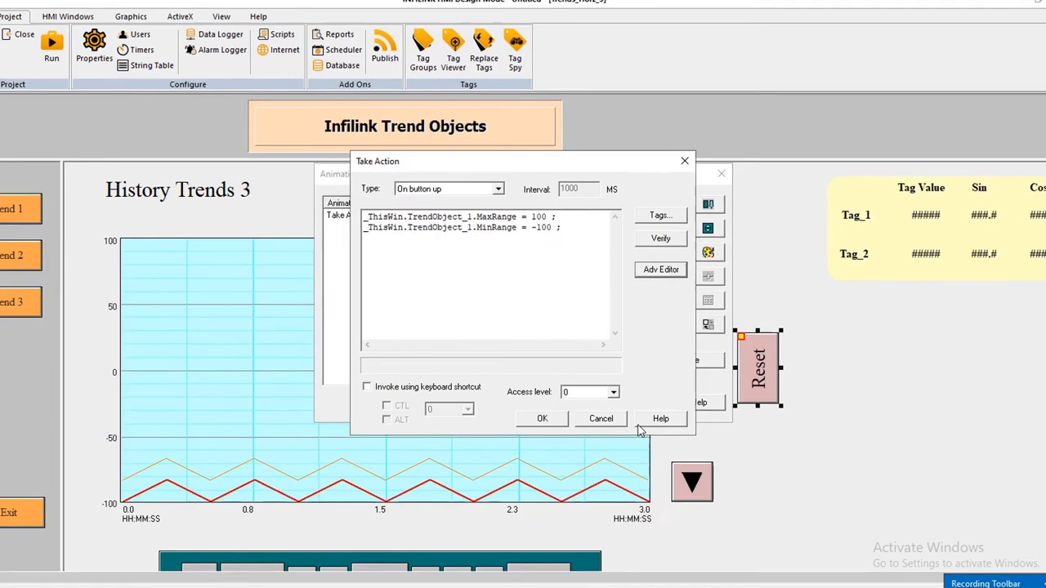
pyautogui.click(606, 396)
pyautogui.click(635, 381)
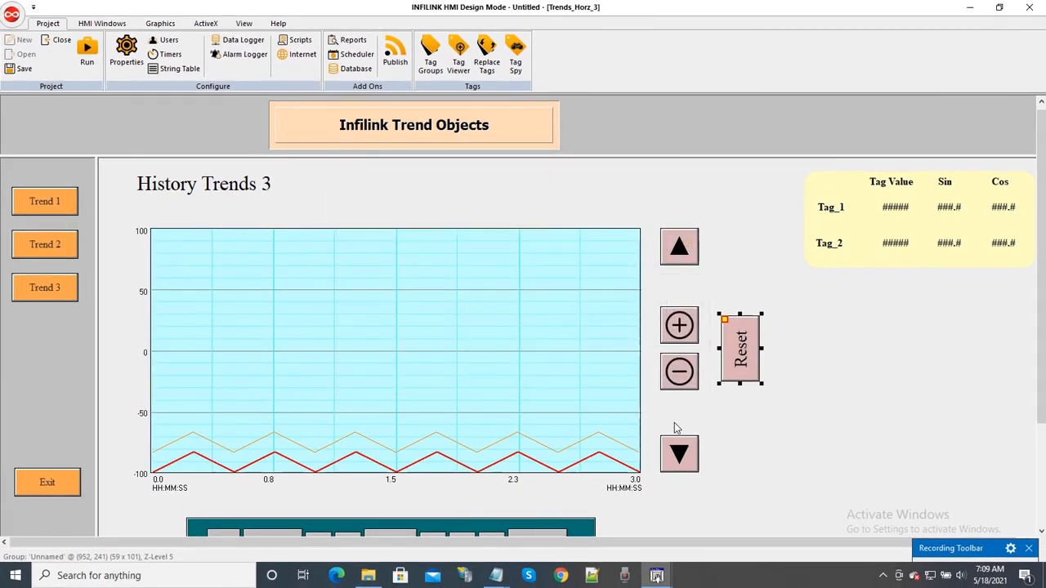
pyautogui.click(791, 435)
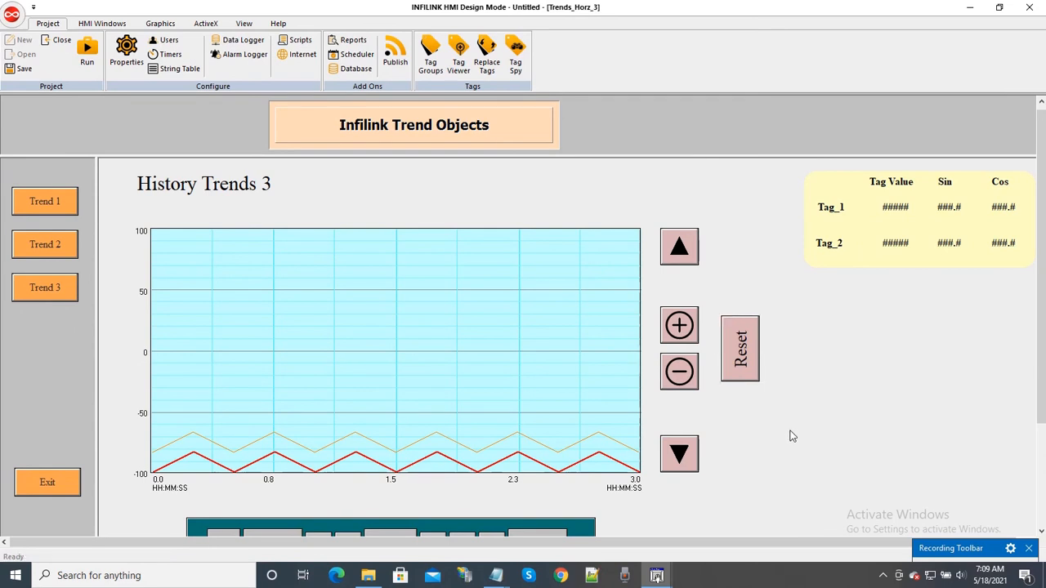